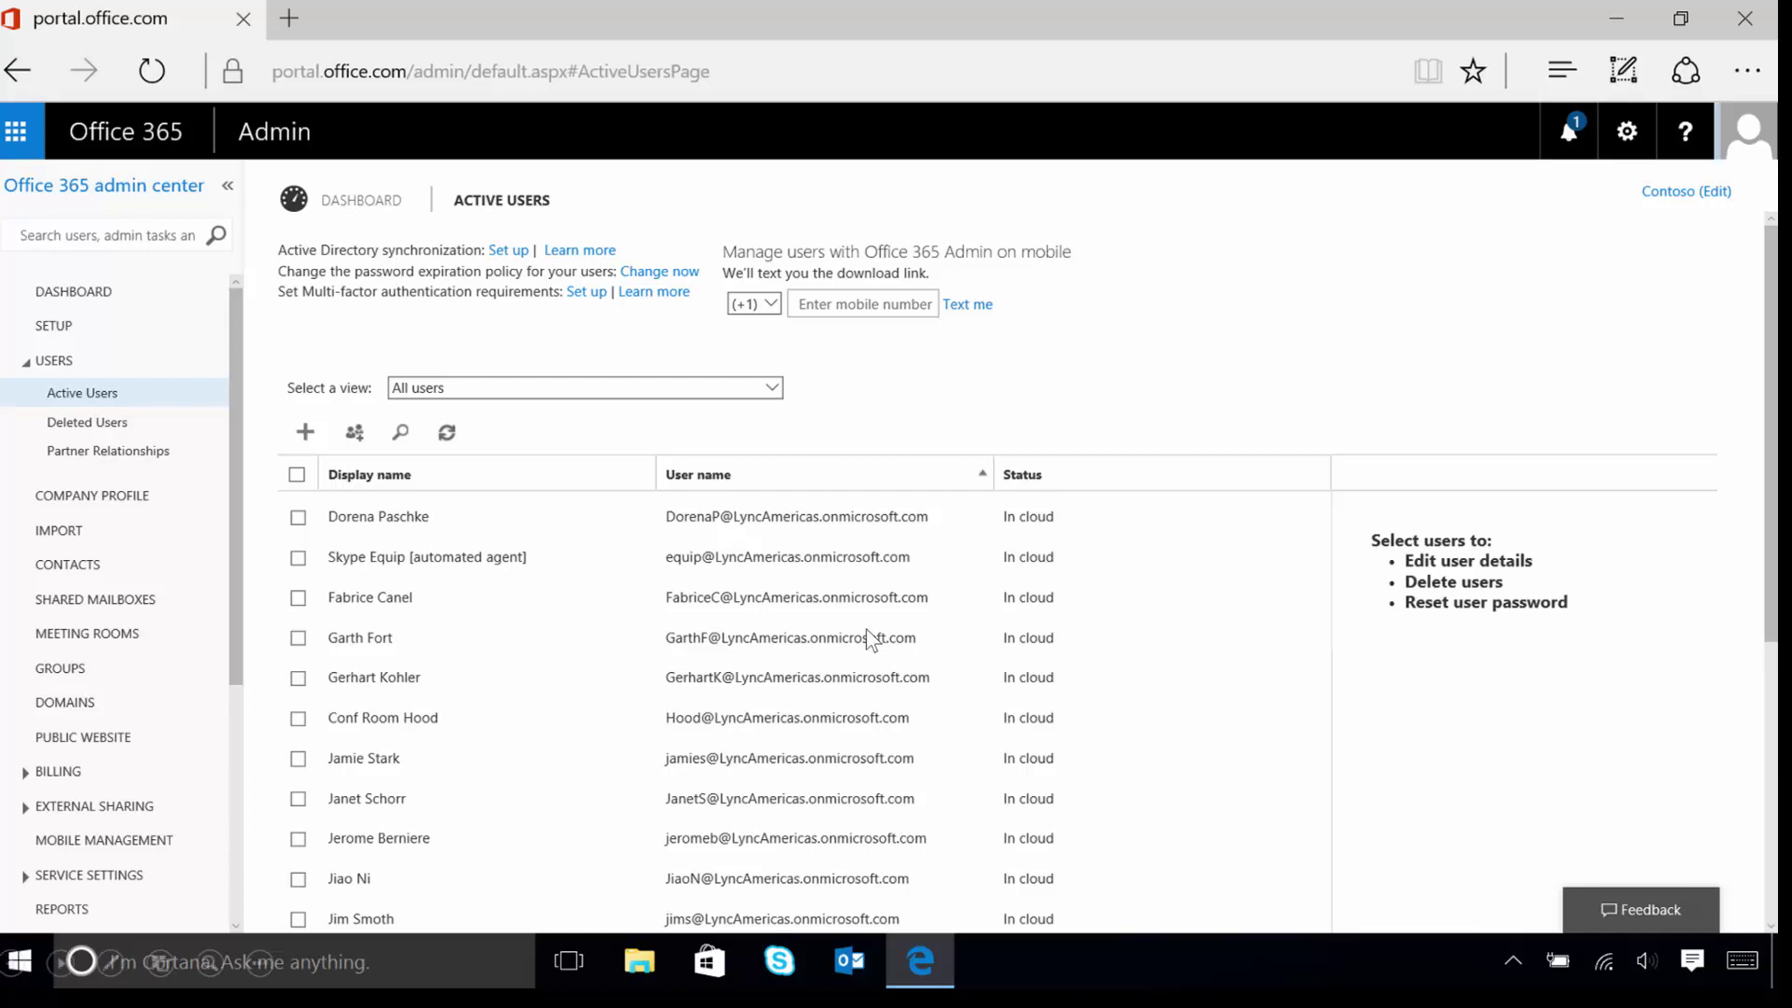
Select the user and open the Assign License options for their assigned licence.
left_click(299, 518)
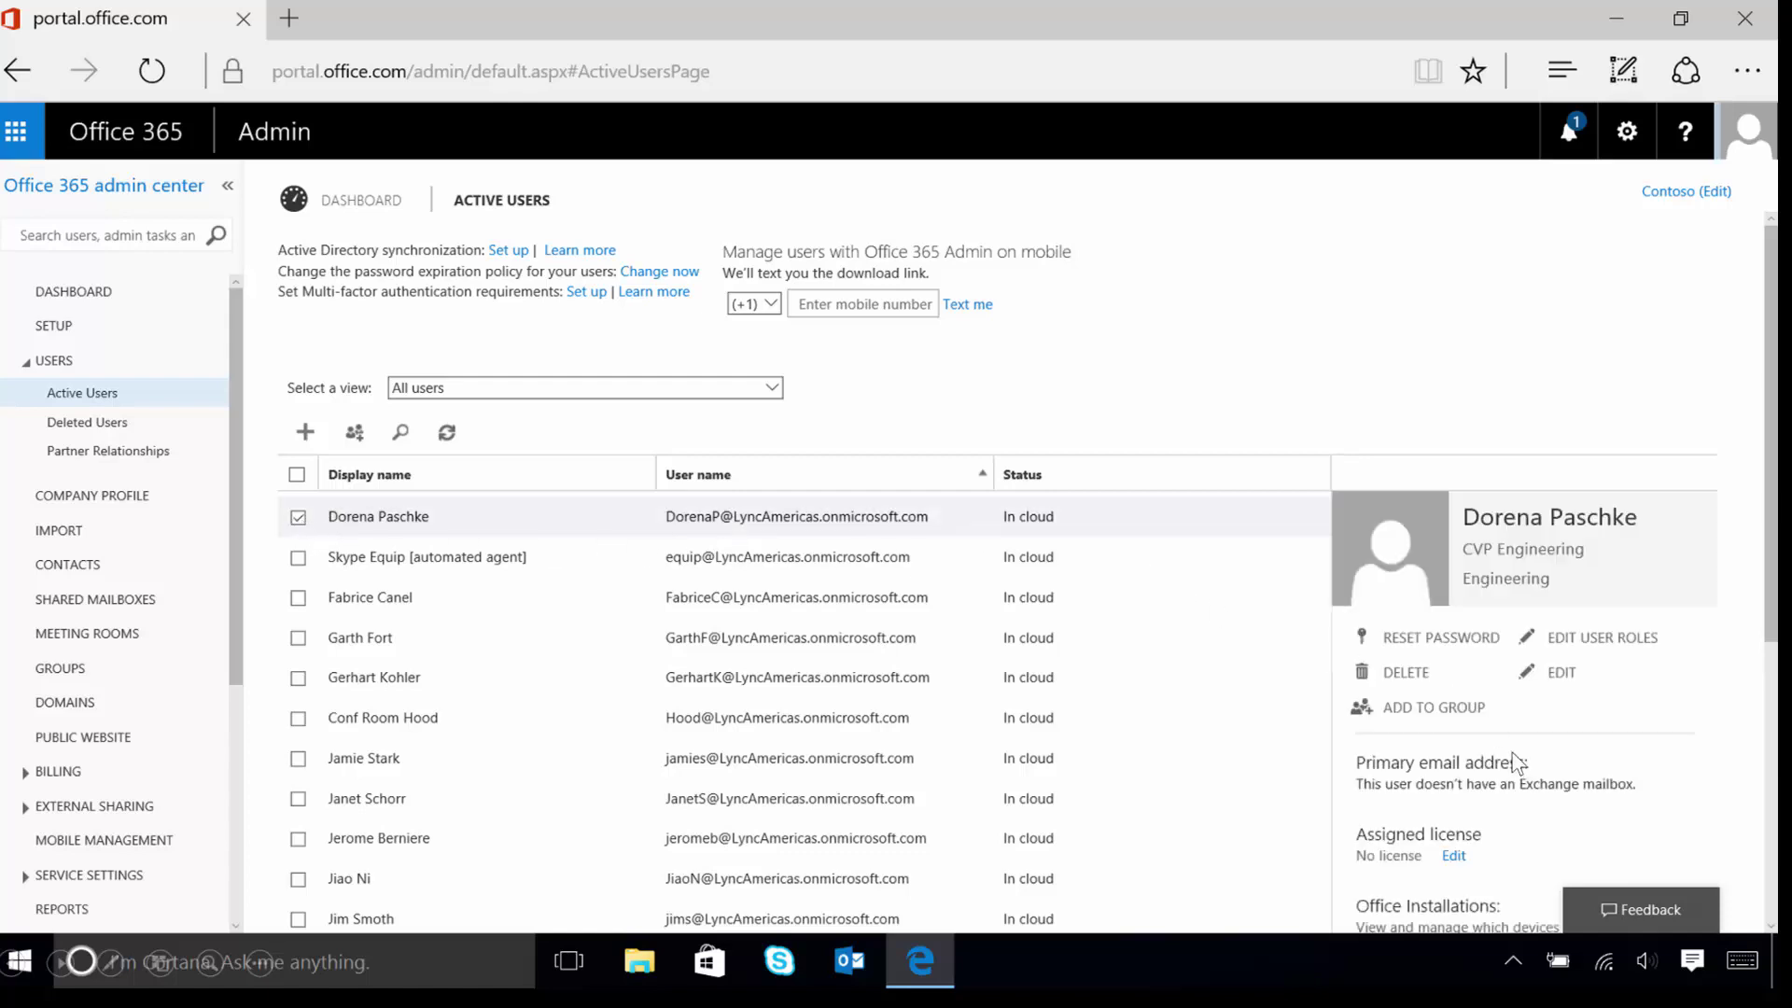
left_click(1453, 858)
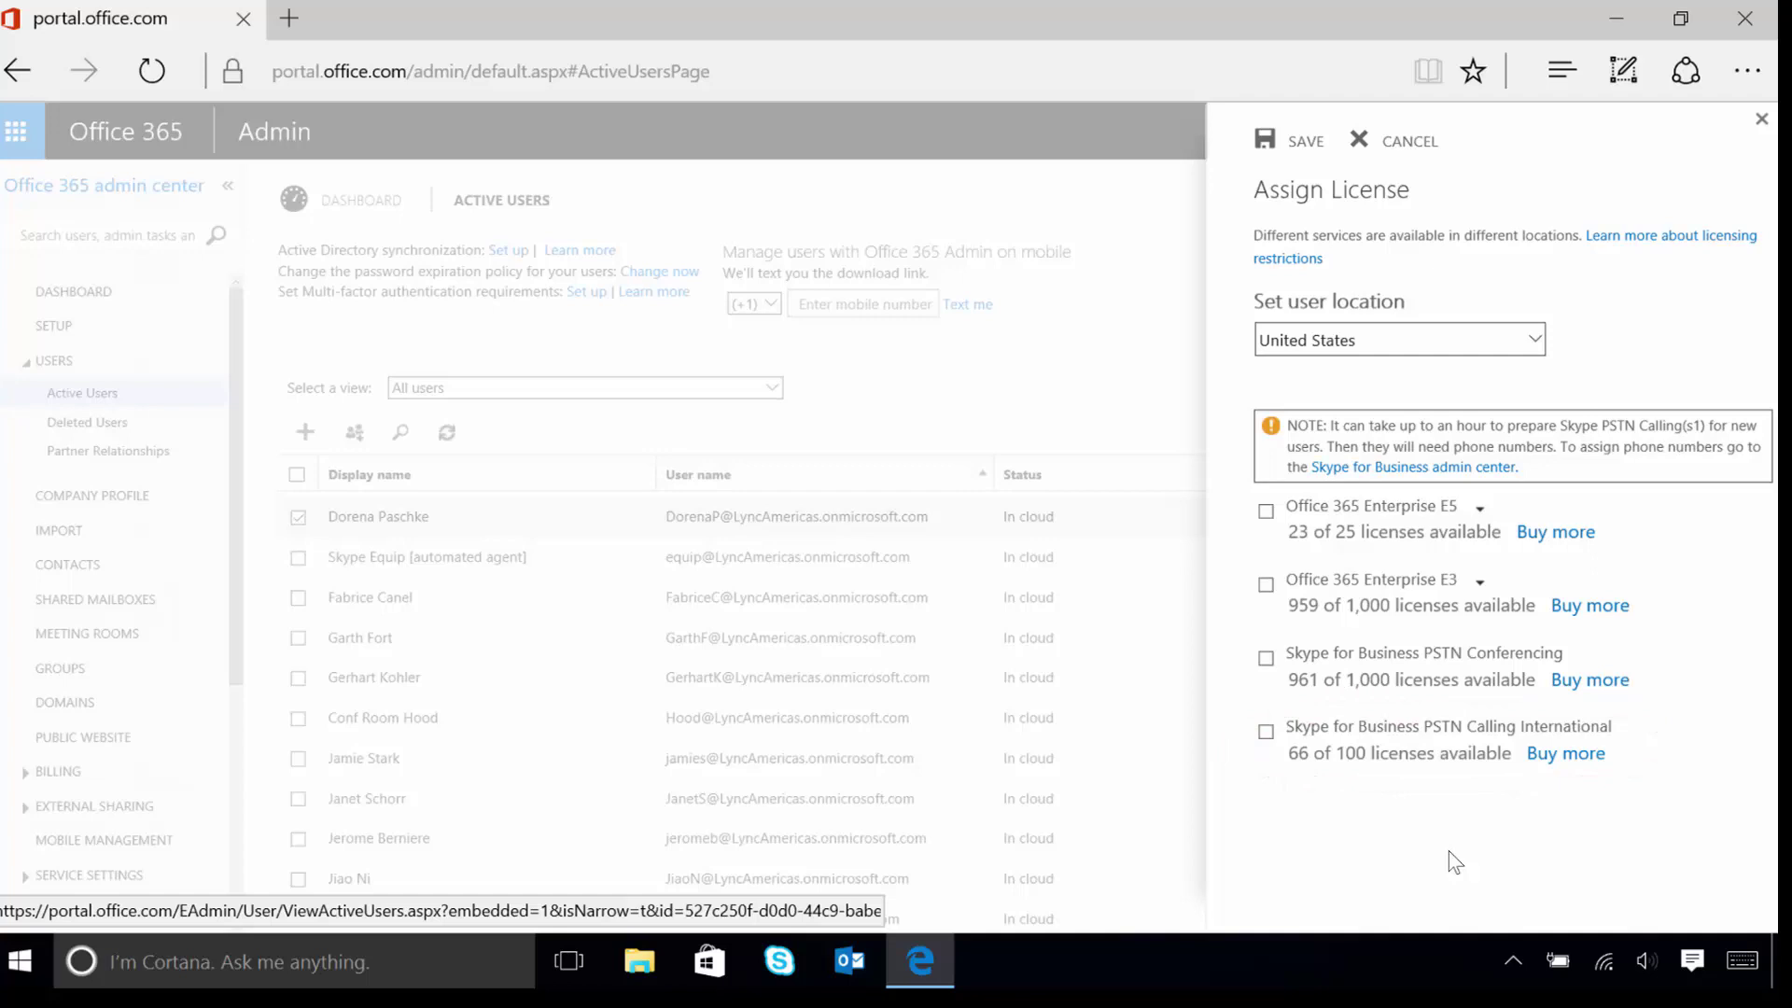
Assign Office 365 Enterprise E5 with all its included services to the user and save.
left_click(1482, 512)
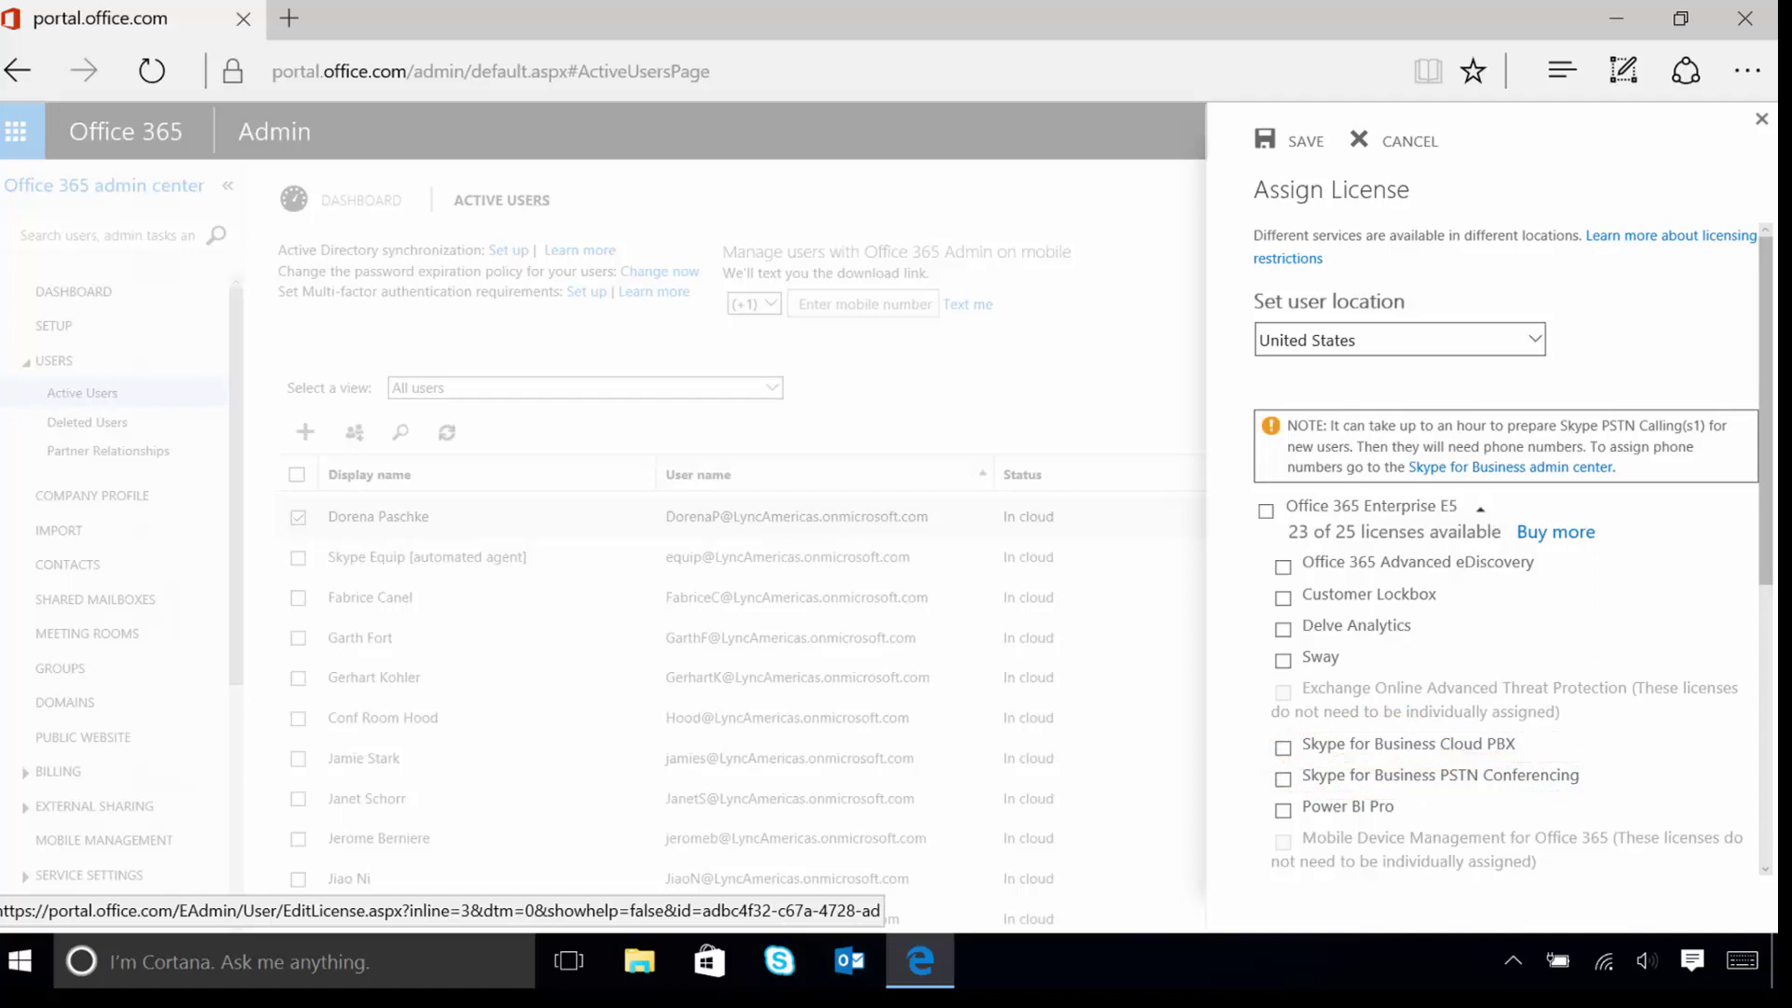
left_click(1267, 513)
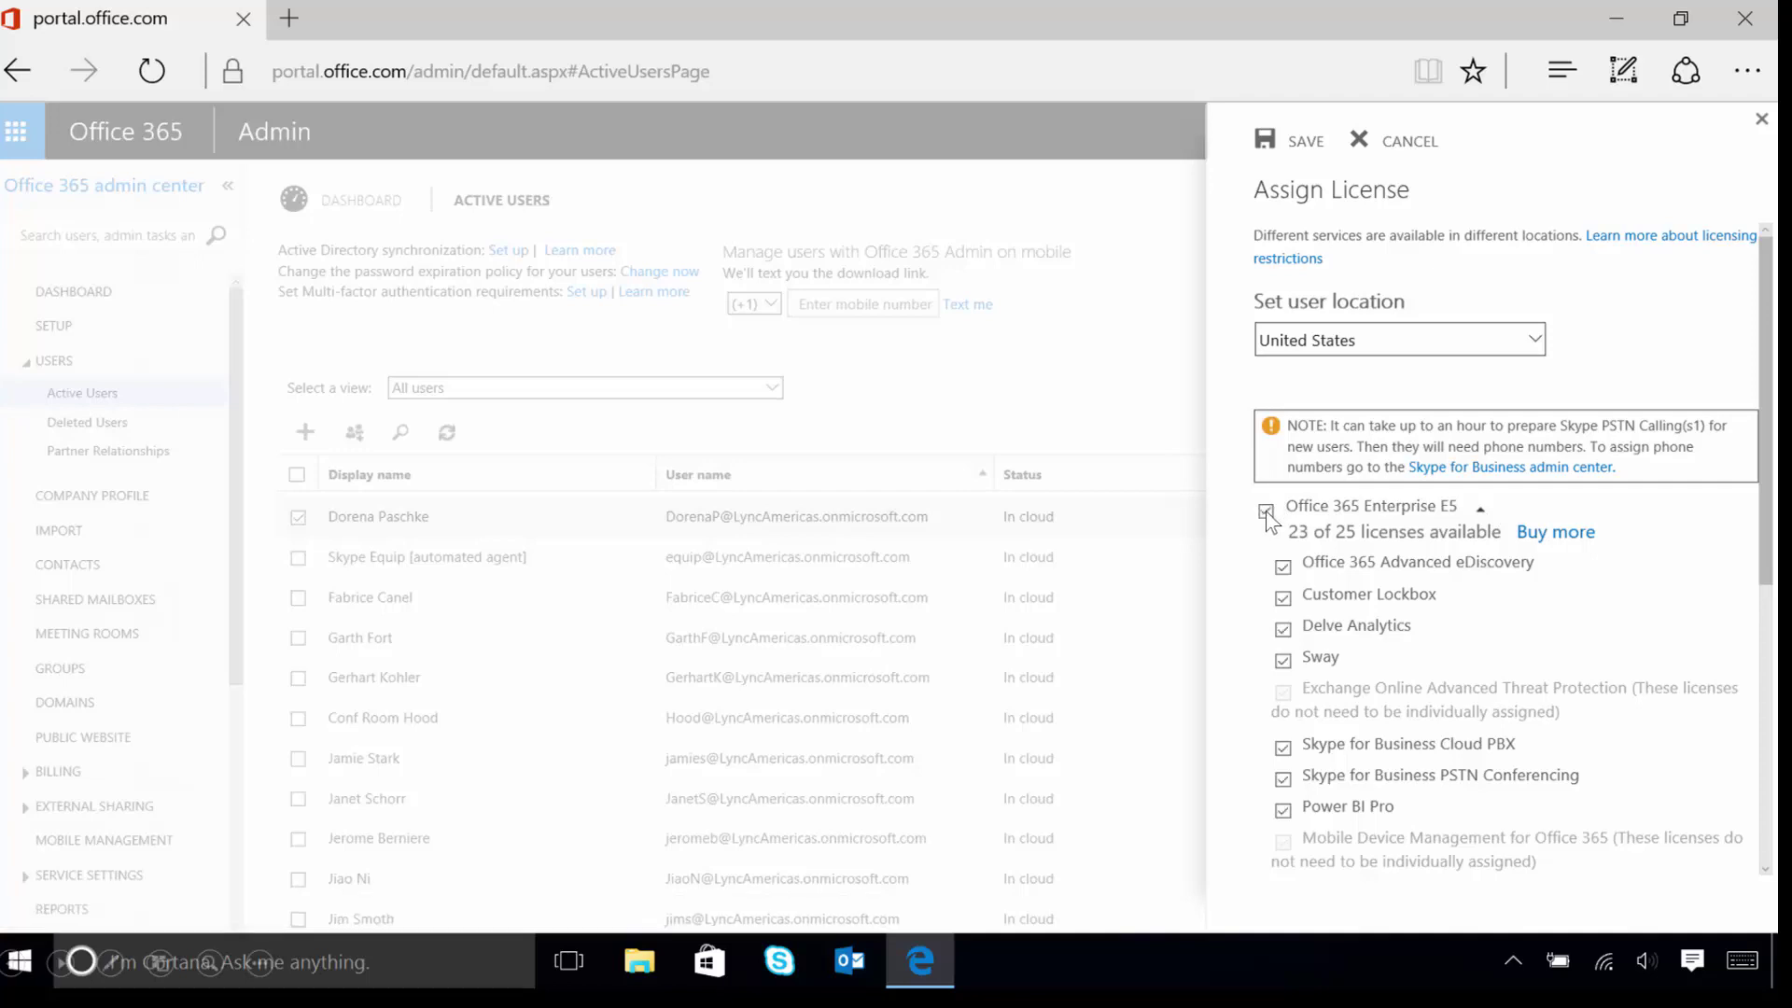
left_click(1480, 508)
left_click(1265, 140)
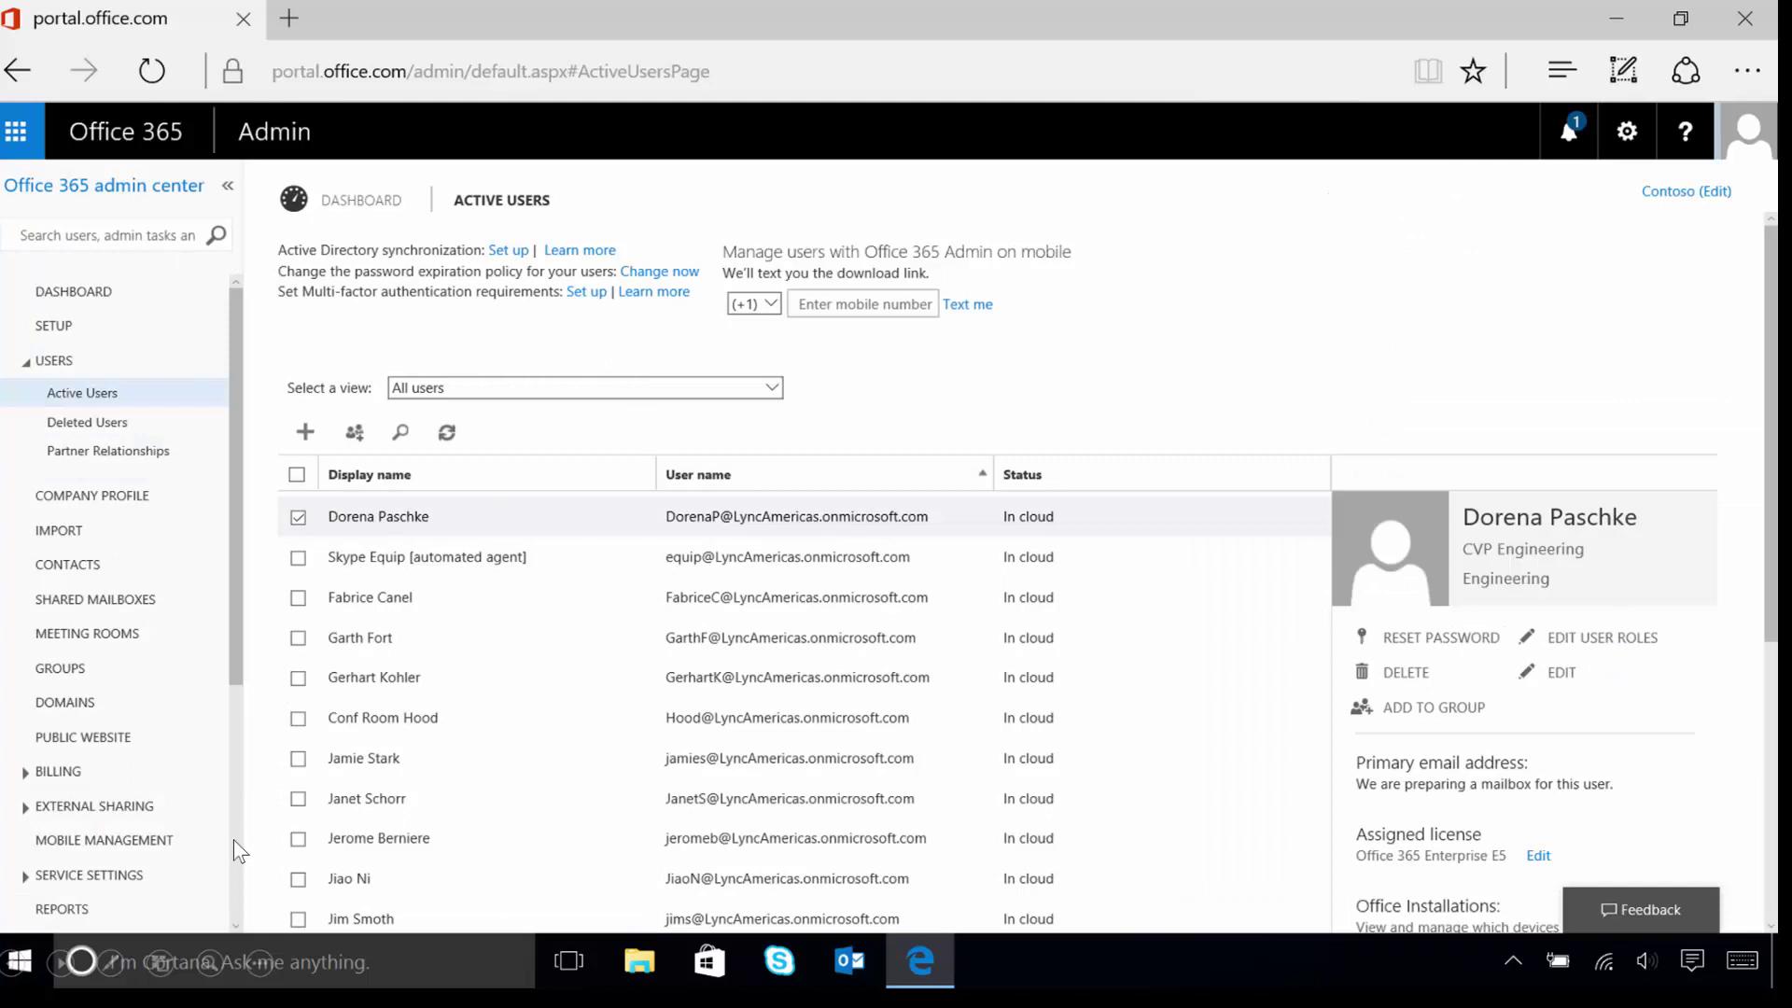
Go to the voice section's phone numbers list in Skype for Business admin center.
scroll(233, 838, "down", 5)
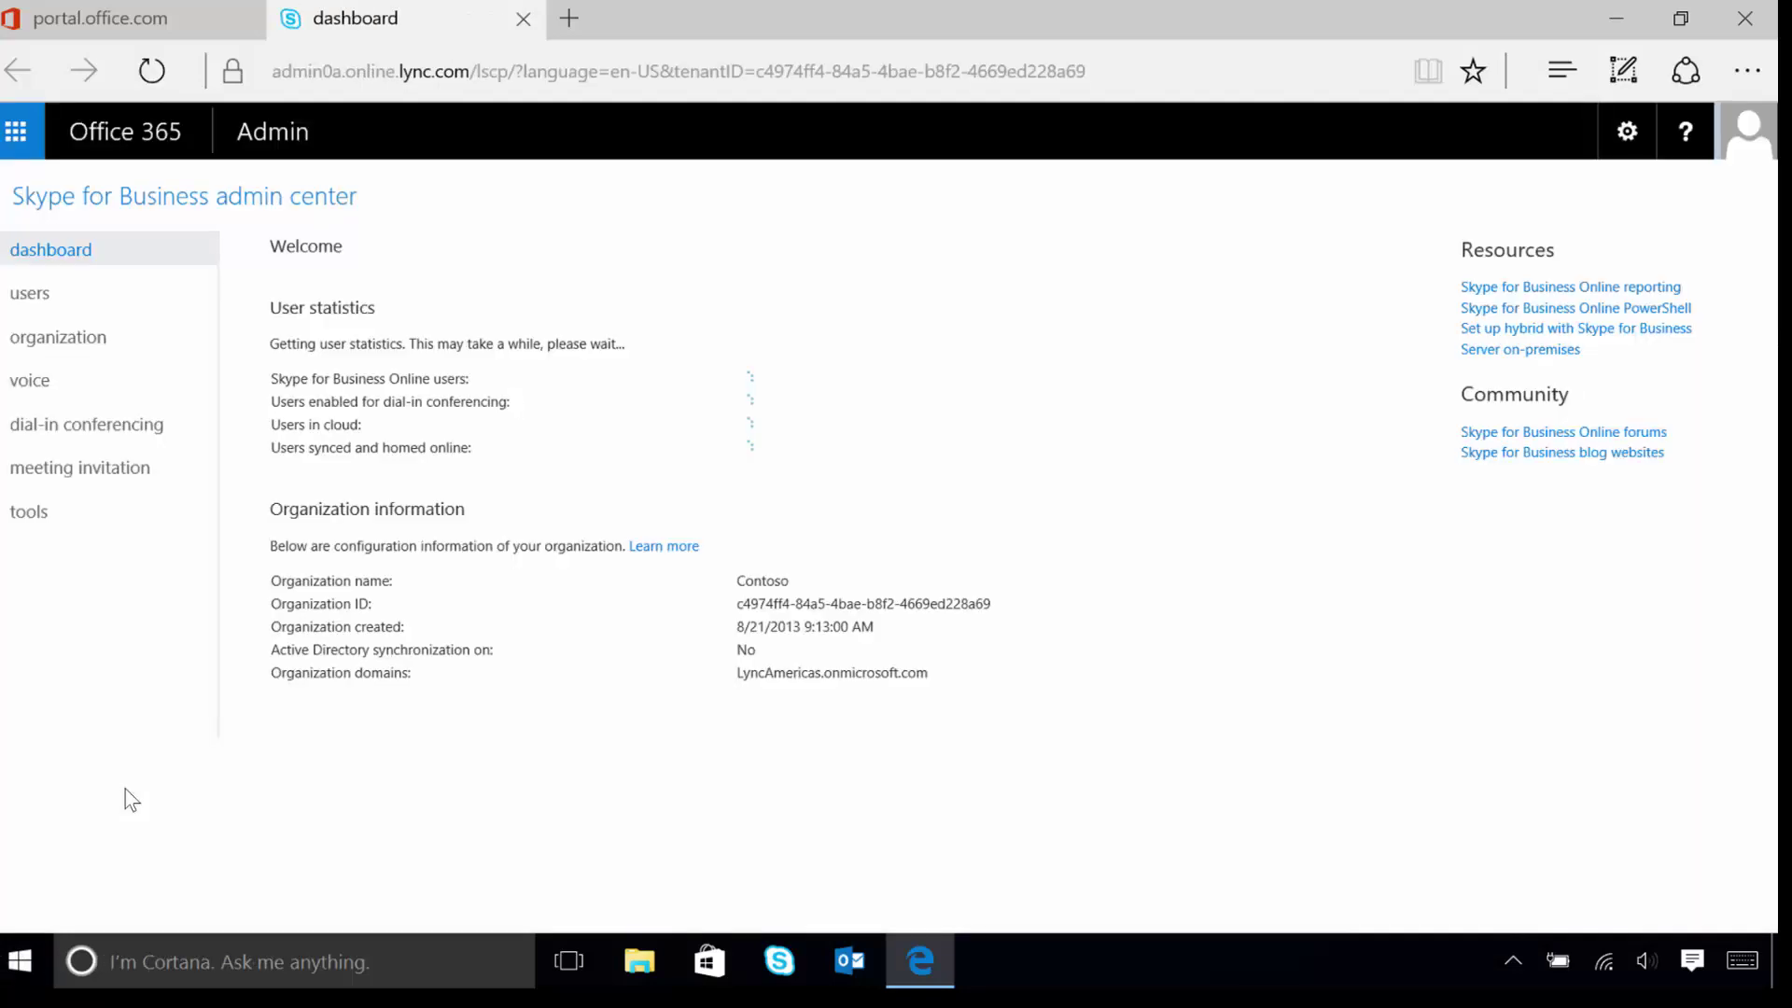
left_click(28, 383)
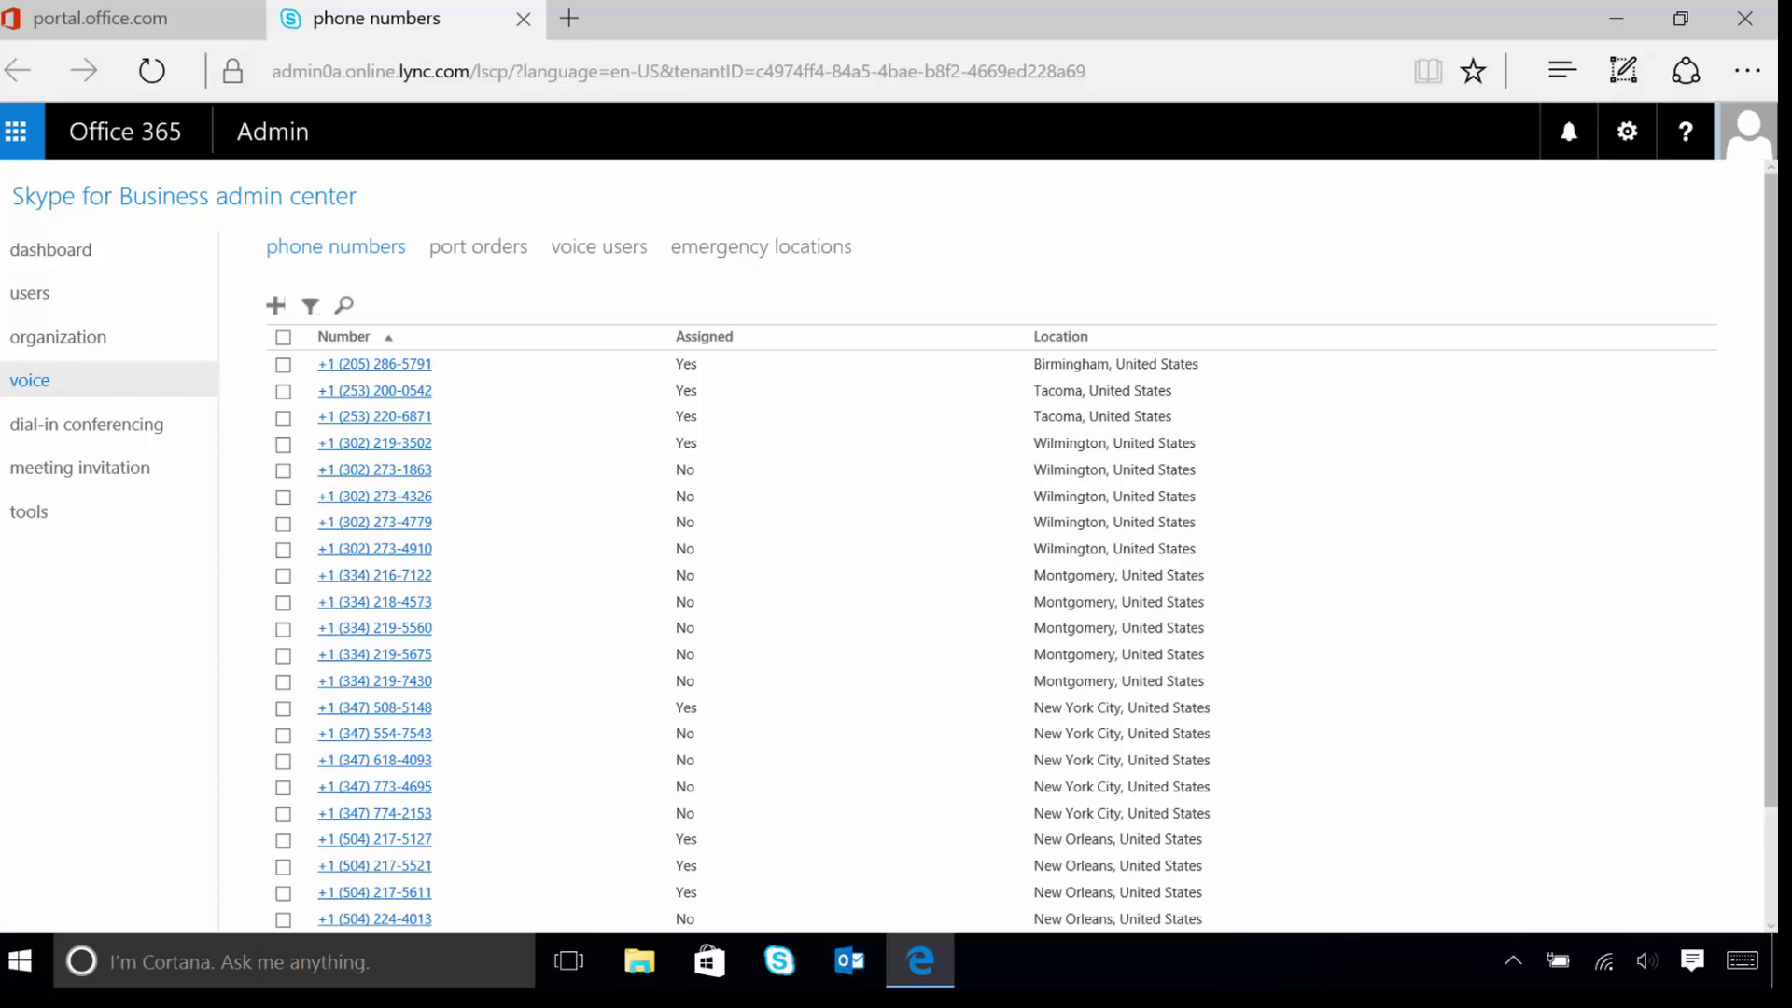
Start a New numbers request with state Colorado and city (719) Pueblo, ready for quantity.
left_click(276, 304)
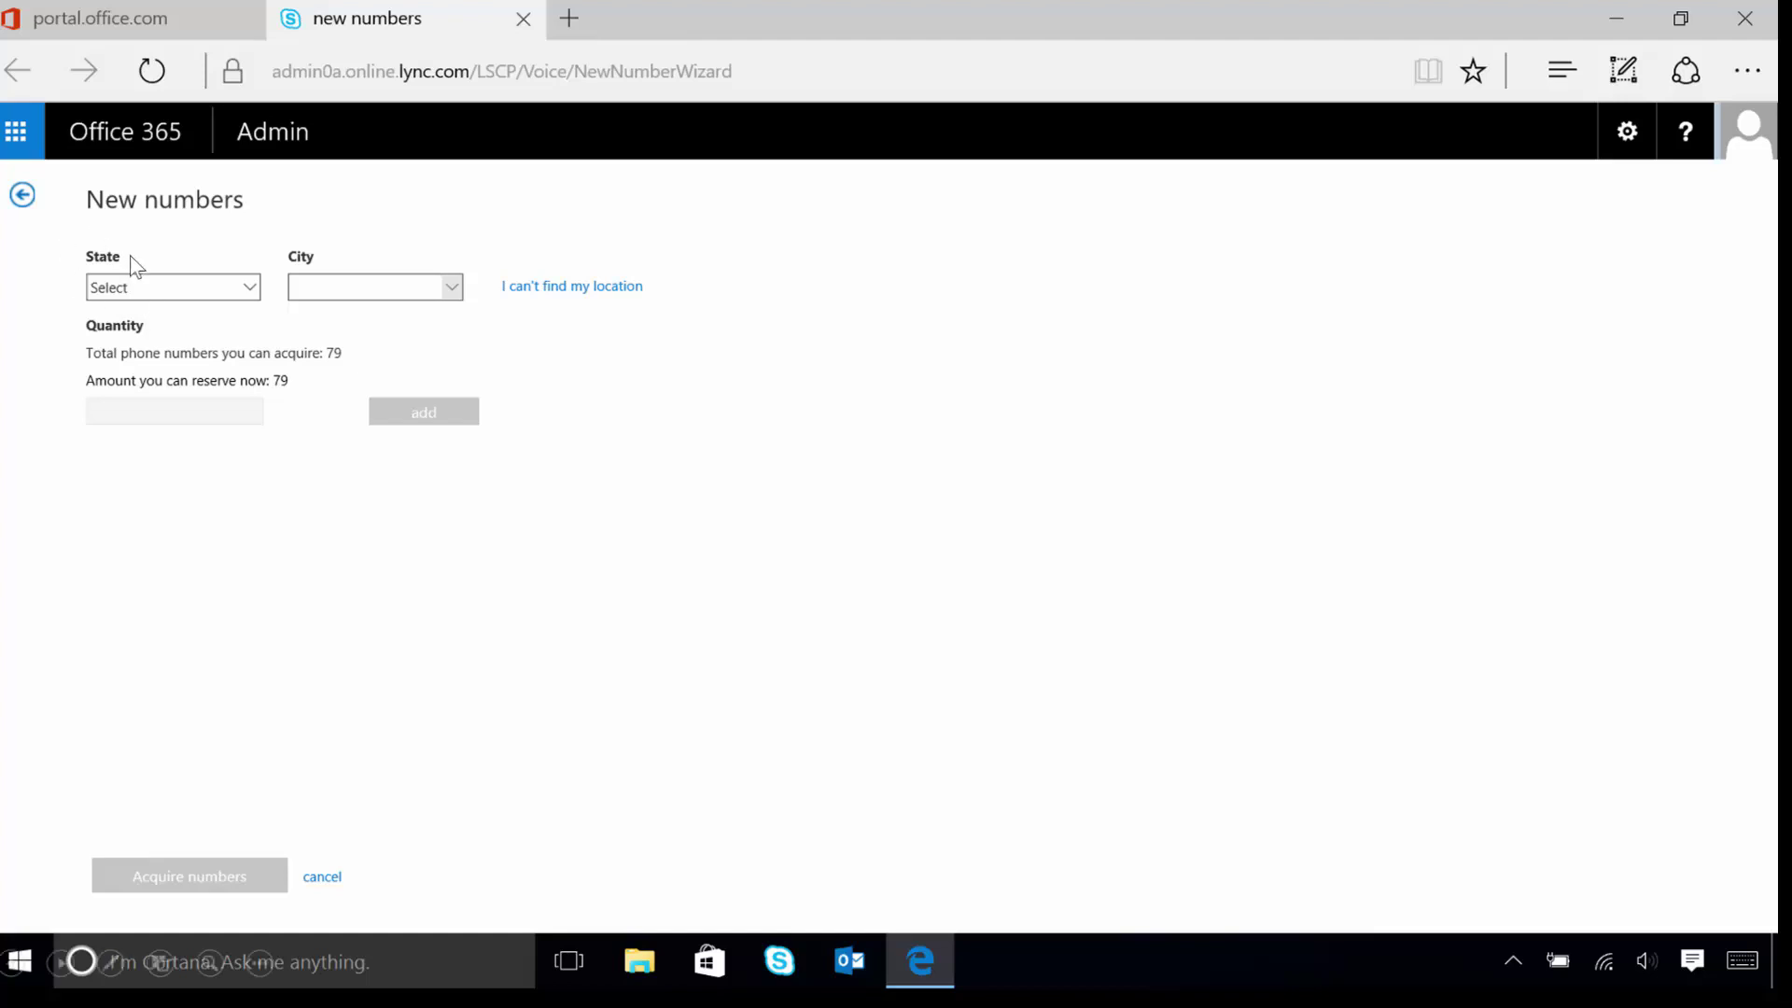
left_click(227, 291)
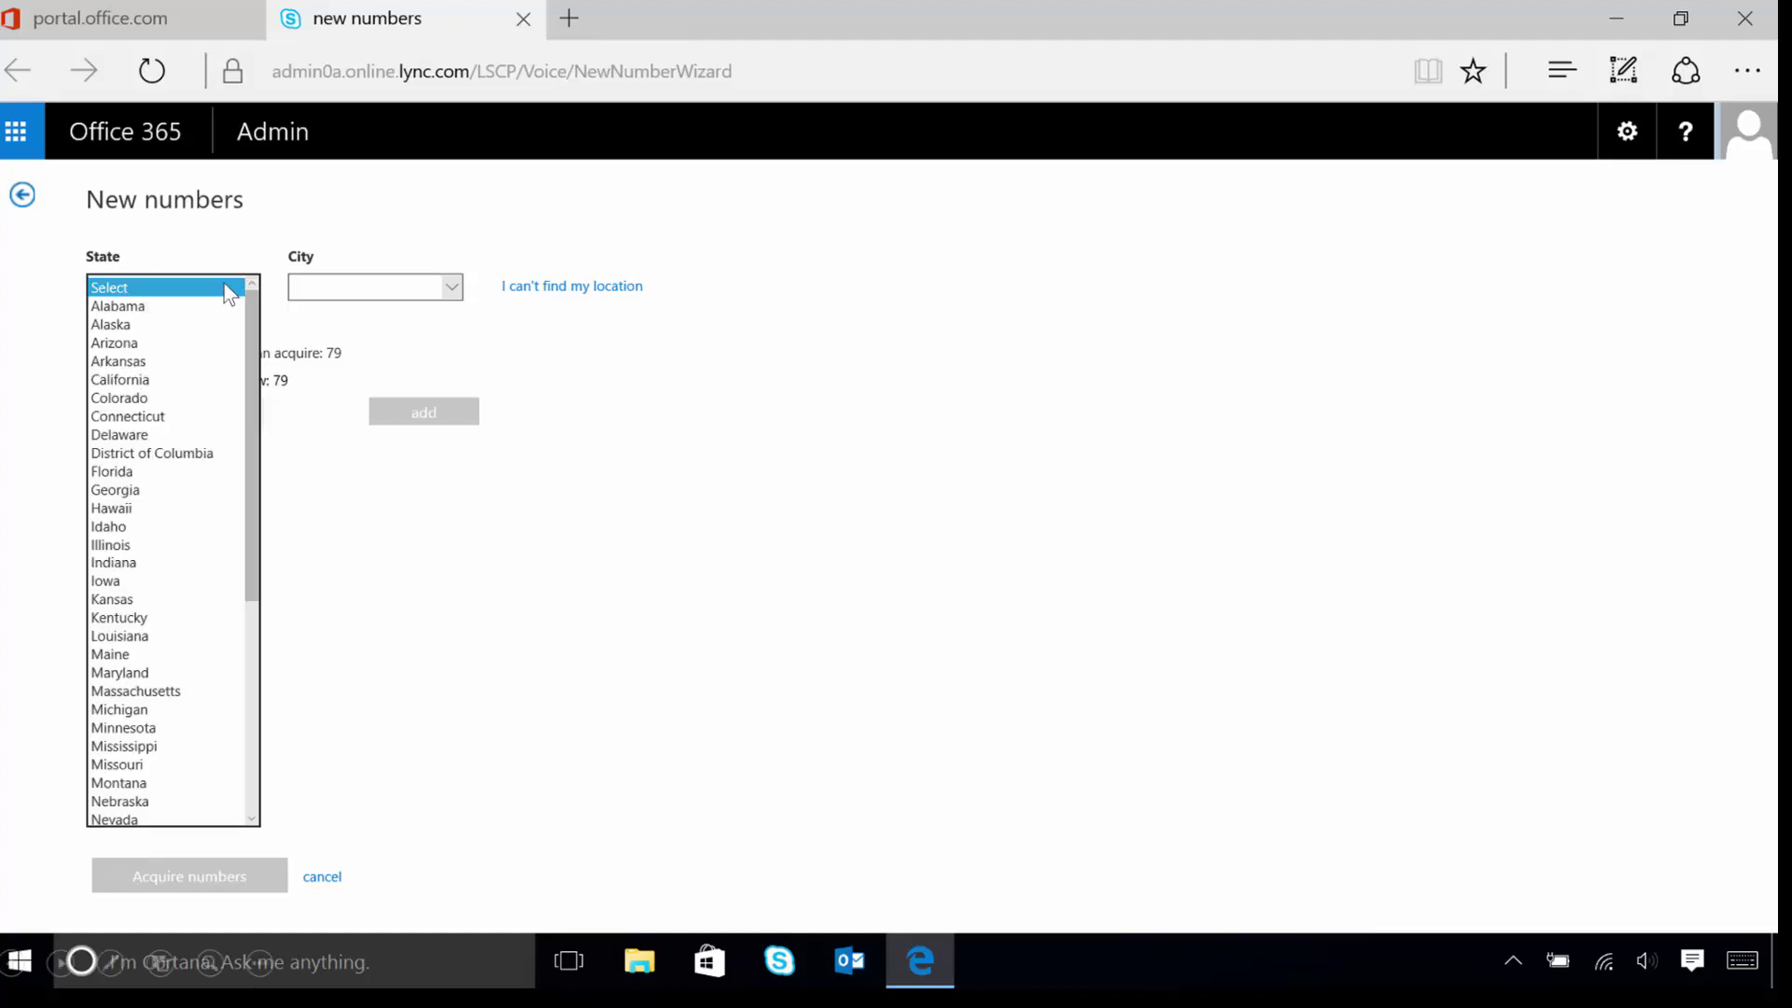
left_click(135, 399)
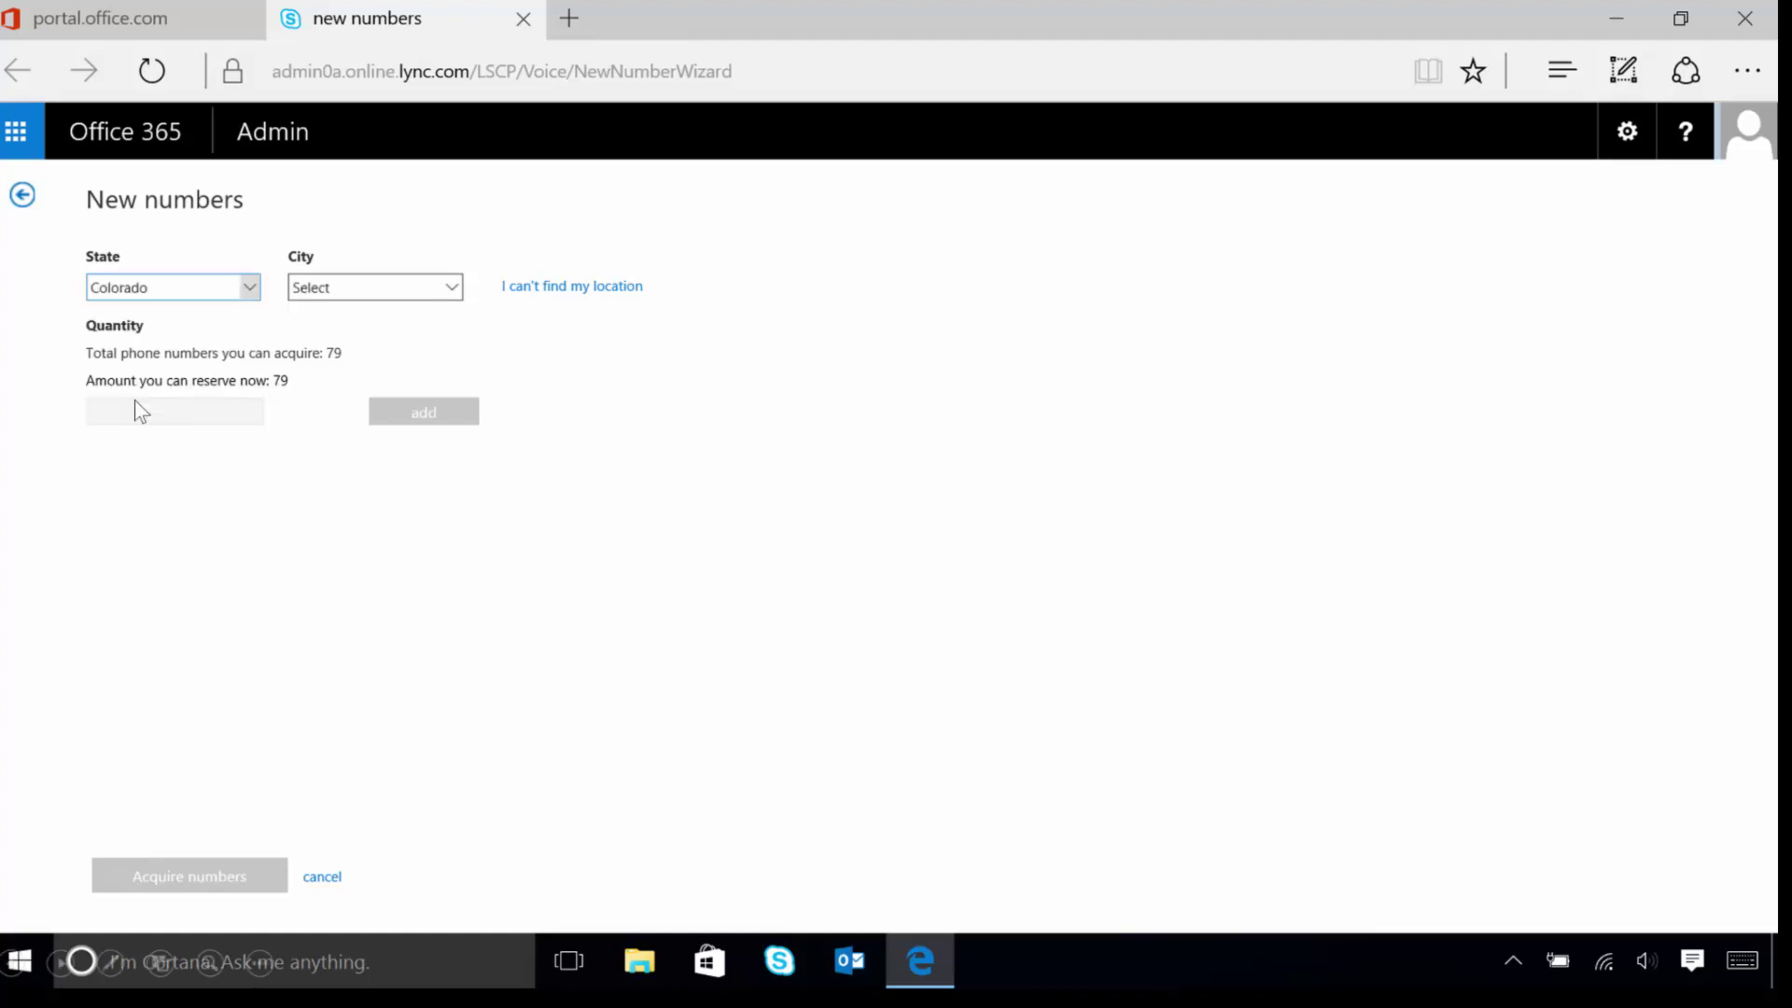
left_click(452, 291)
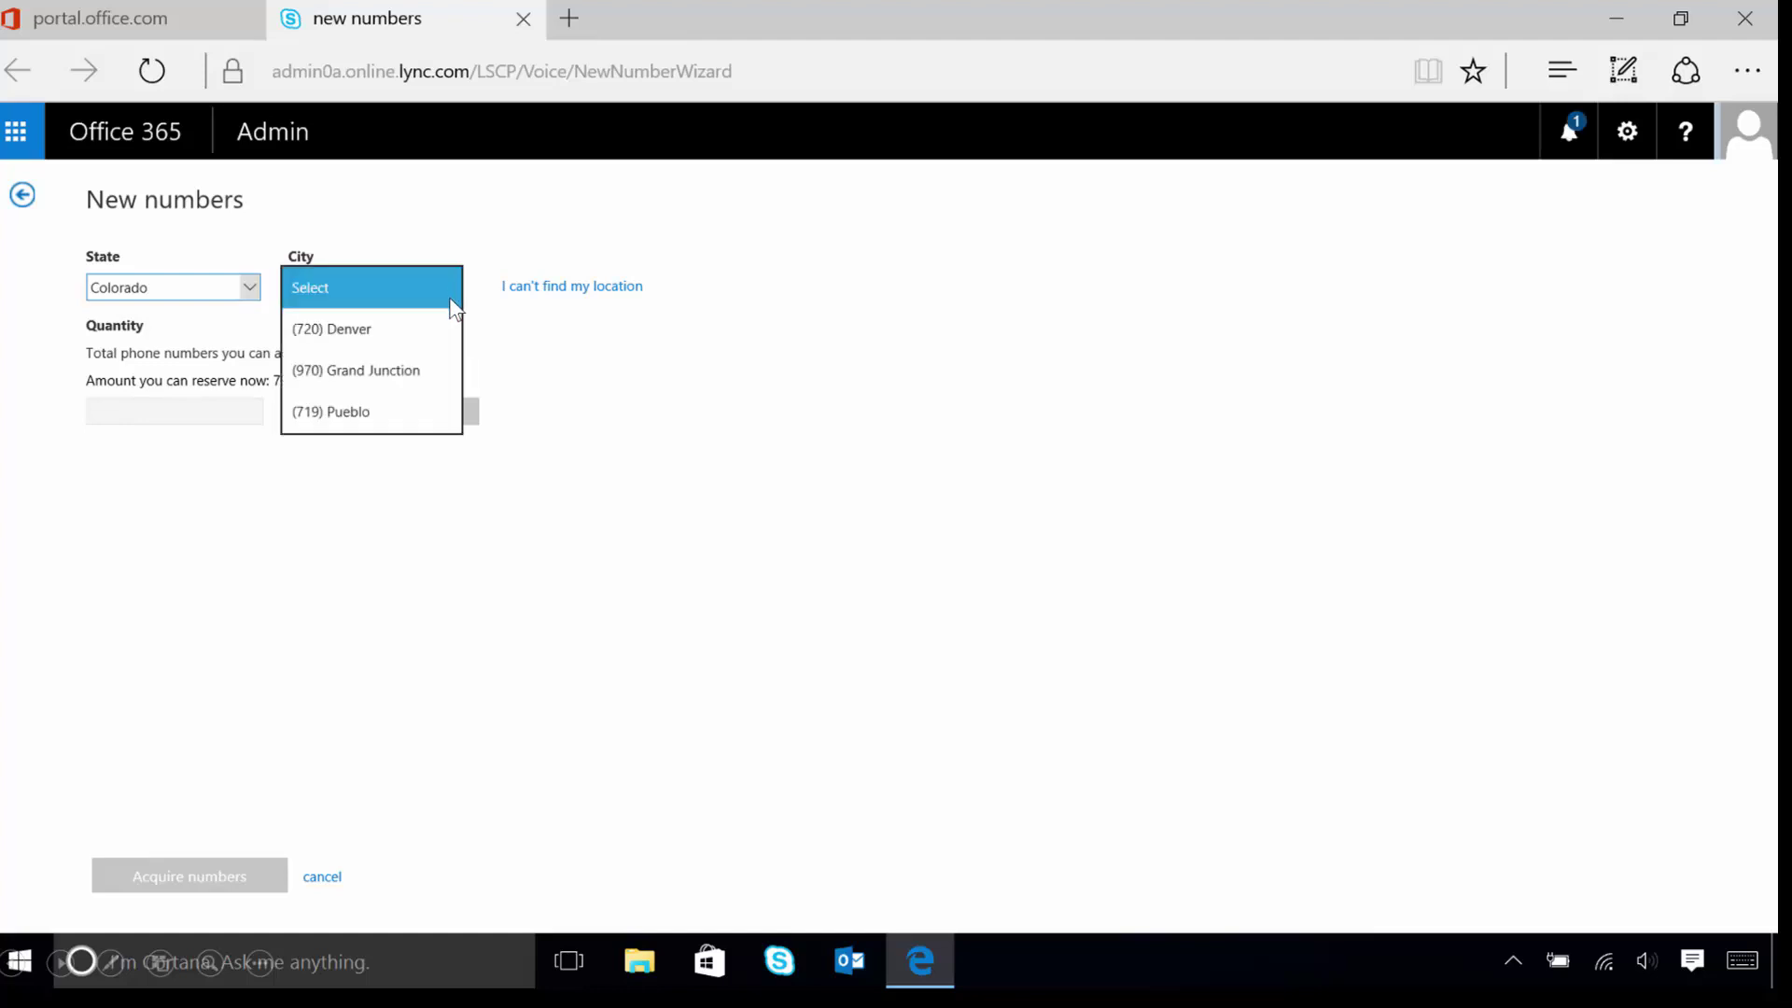
left_click(355, 407)
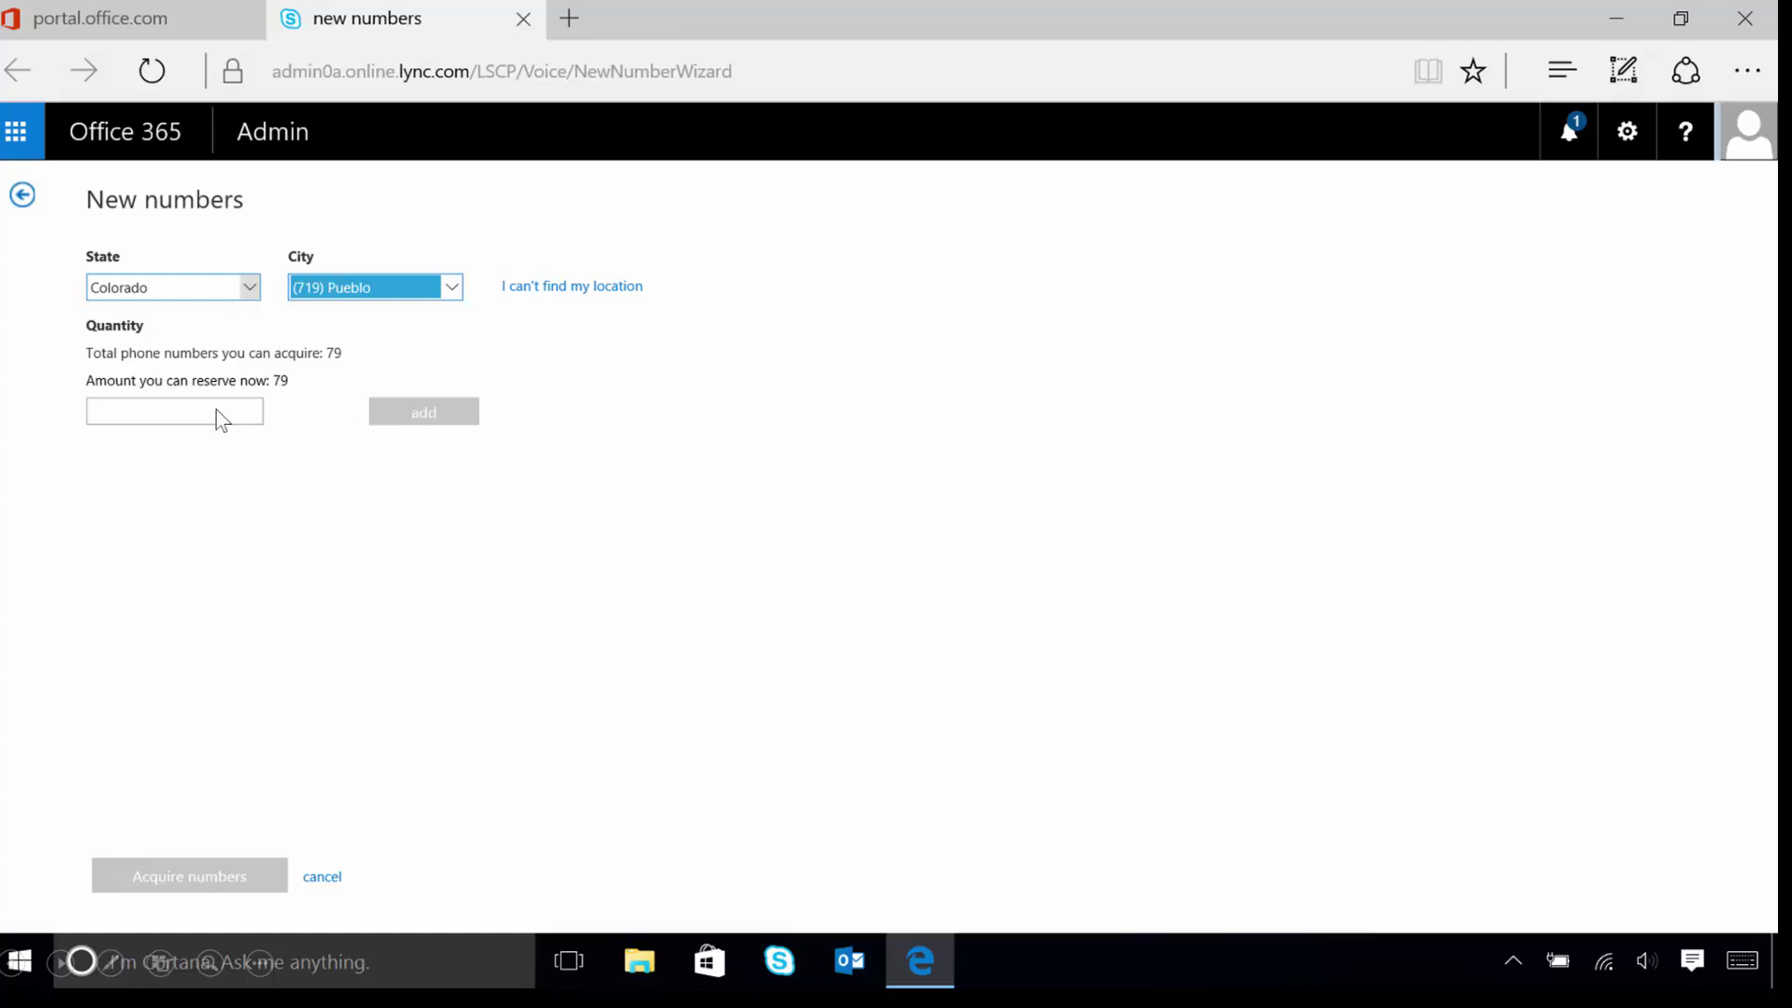
left_click(187, 414)
Request quantity 5, review the reserved Pueblo numbers, and acquire them.
type("5")
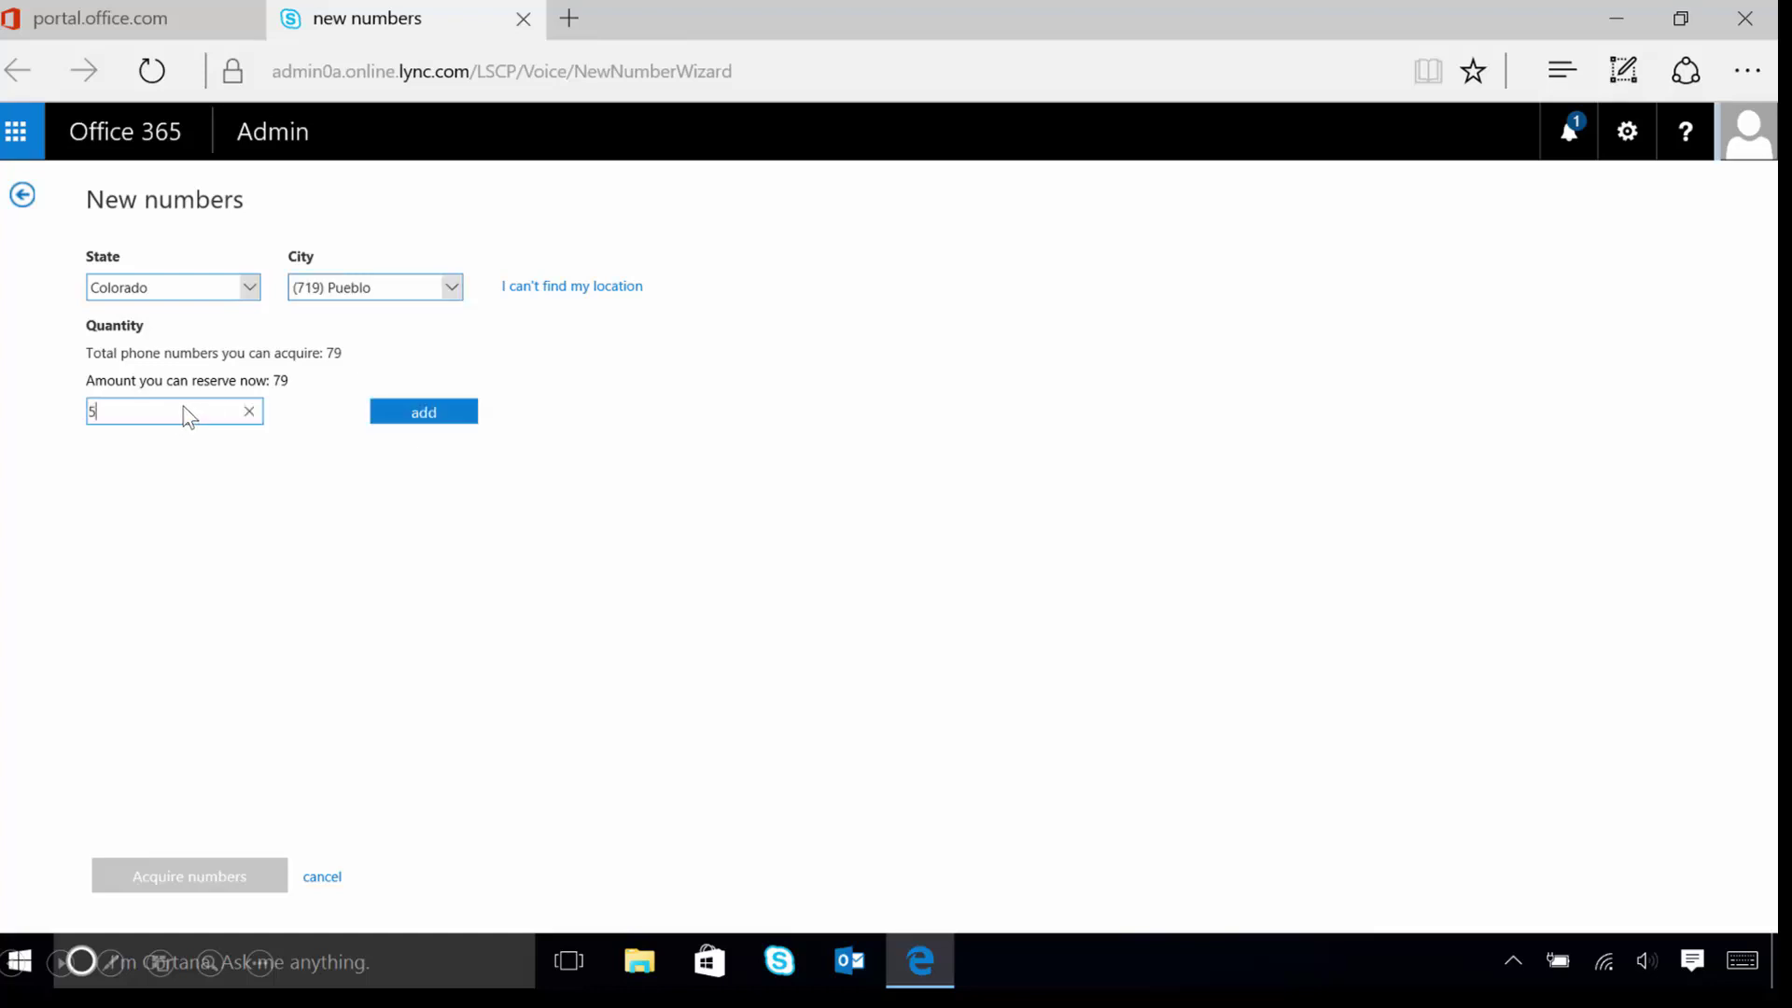
left_click(411, 411)
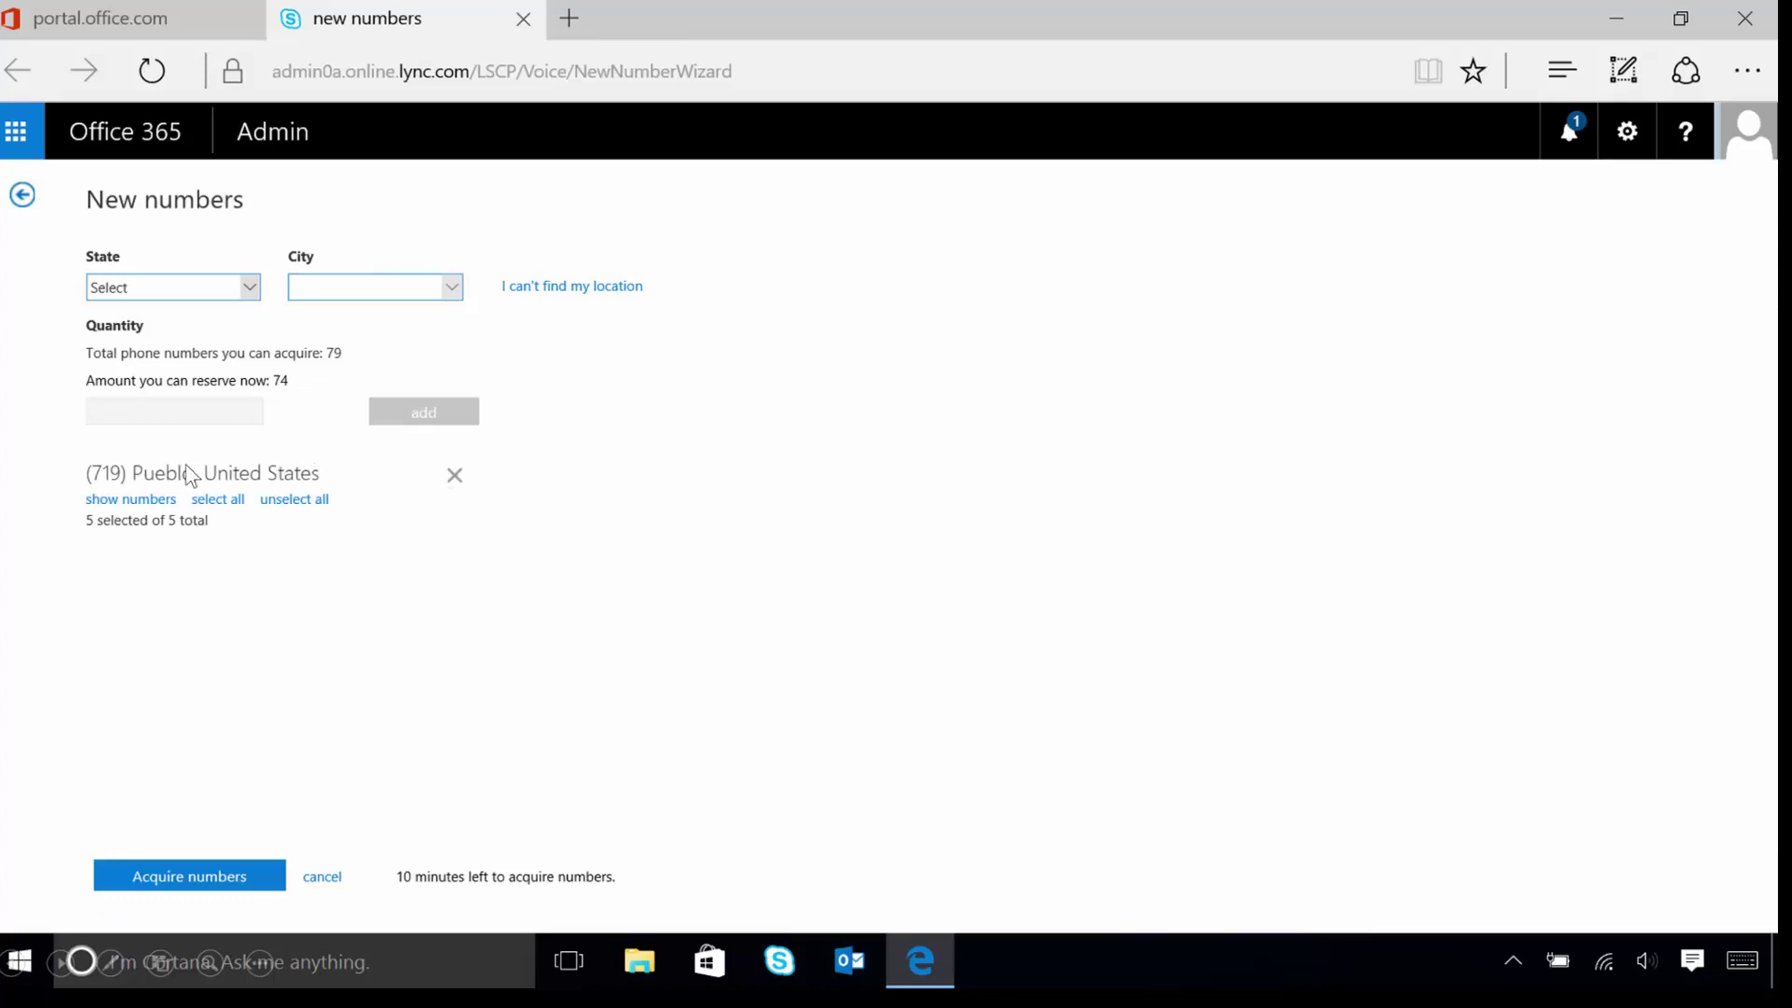
left_click(151, 500)
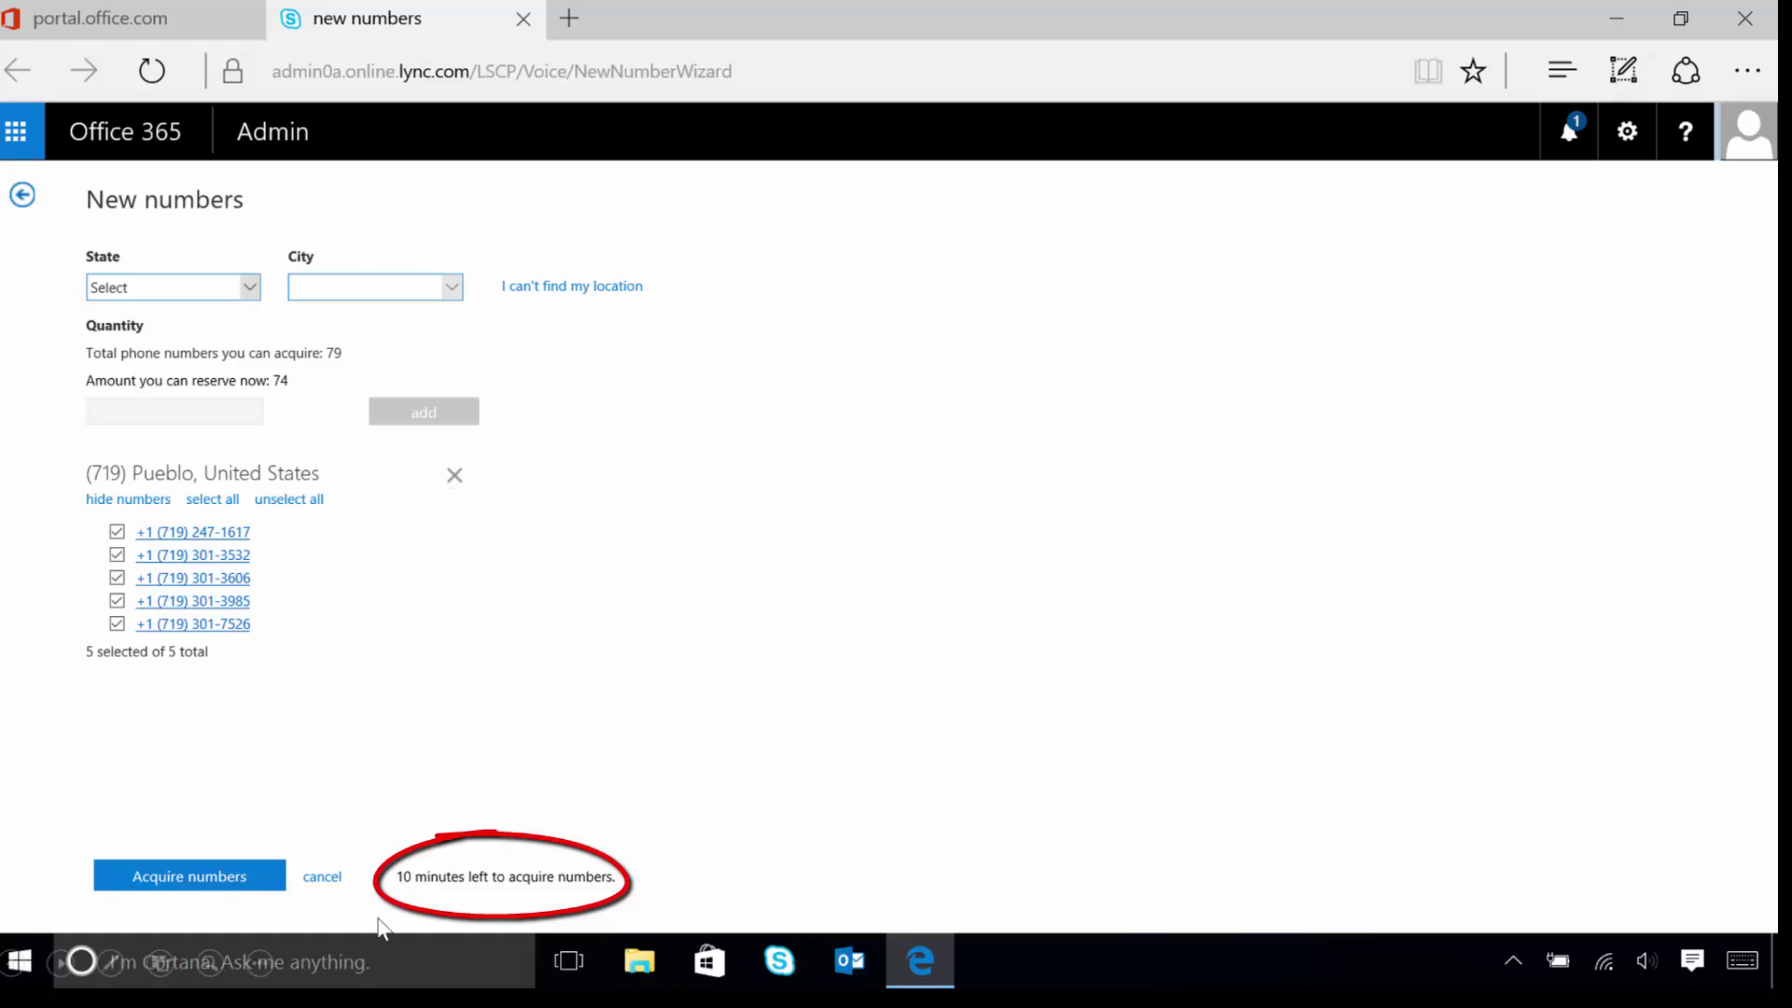
left_click(179, 869)
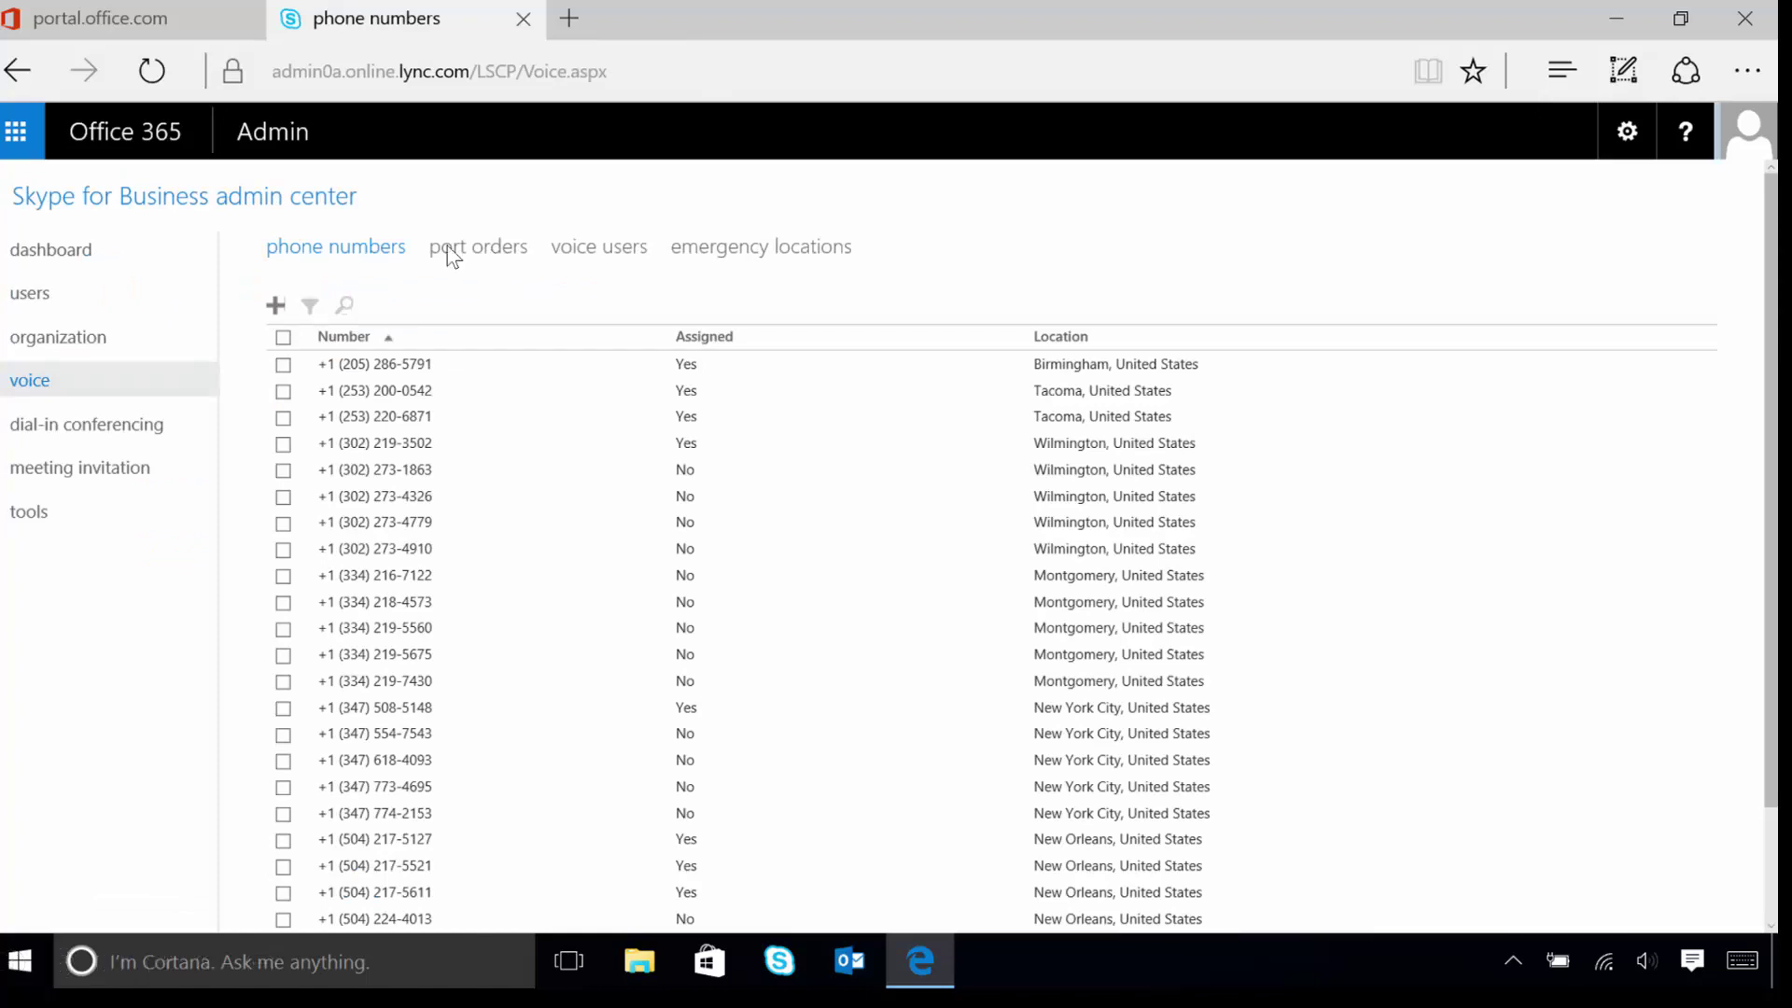
View the port orders page explaining how to transfer existing phone numbers.
left_click(474, 251)
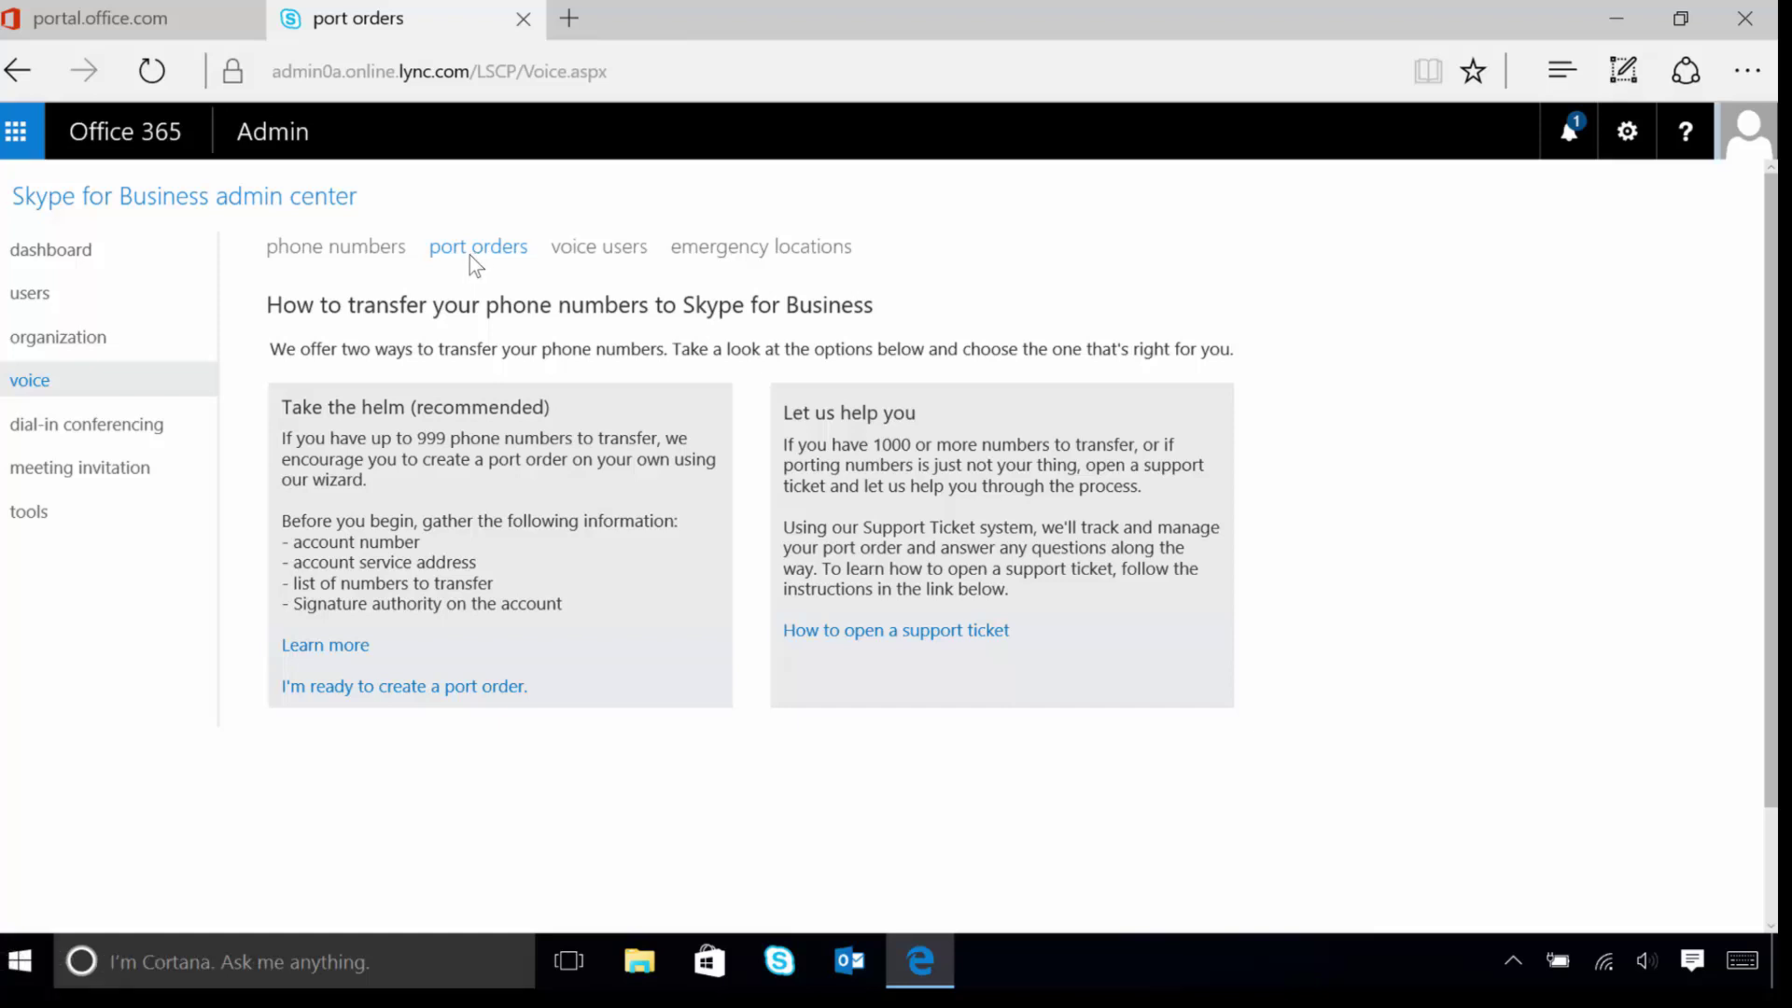
In voice users, pick the user without a number and list available numbers down to Pueblo.
left_click(599, 247)
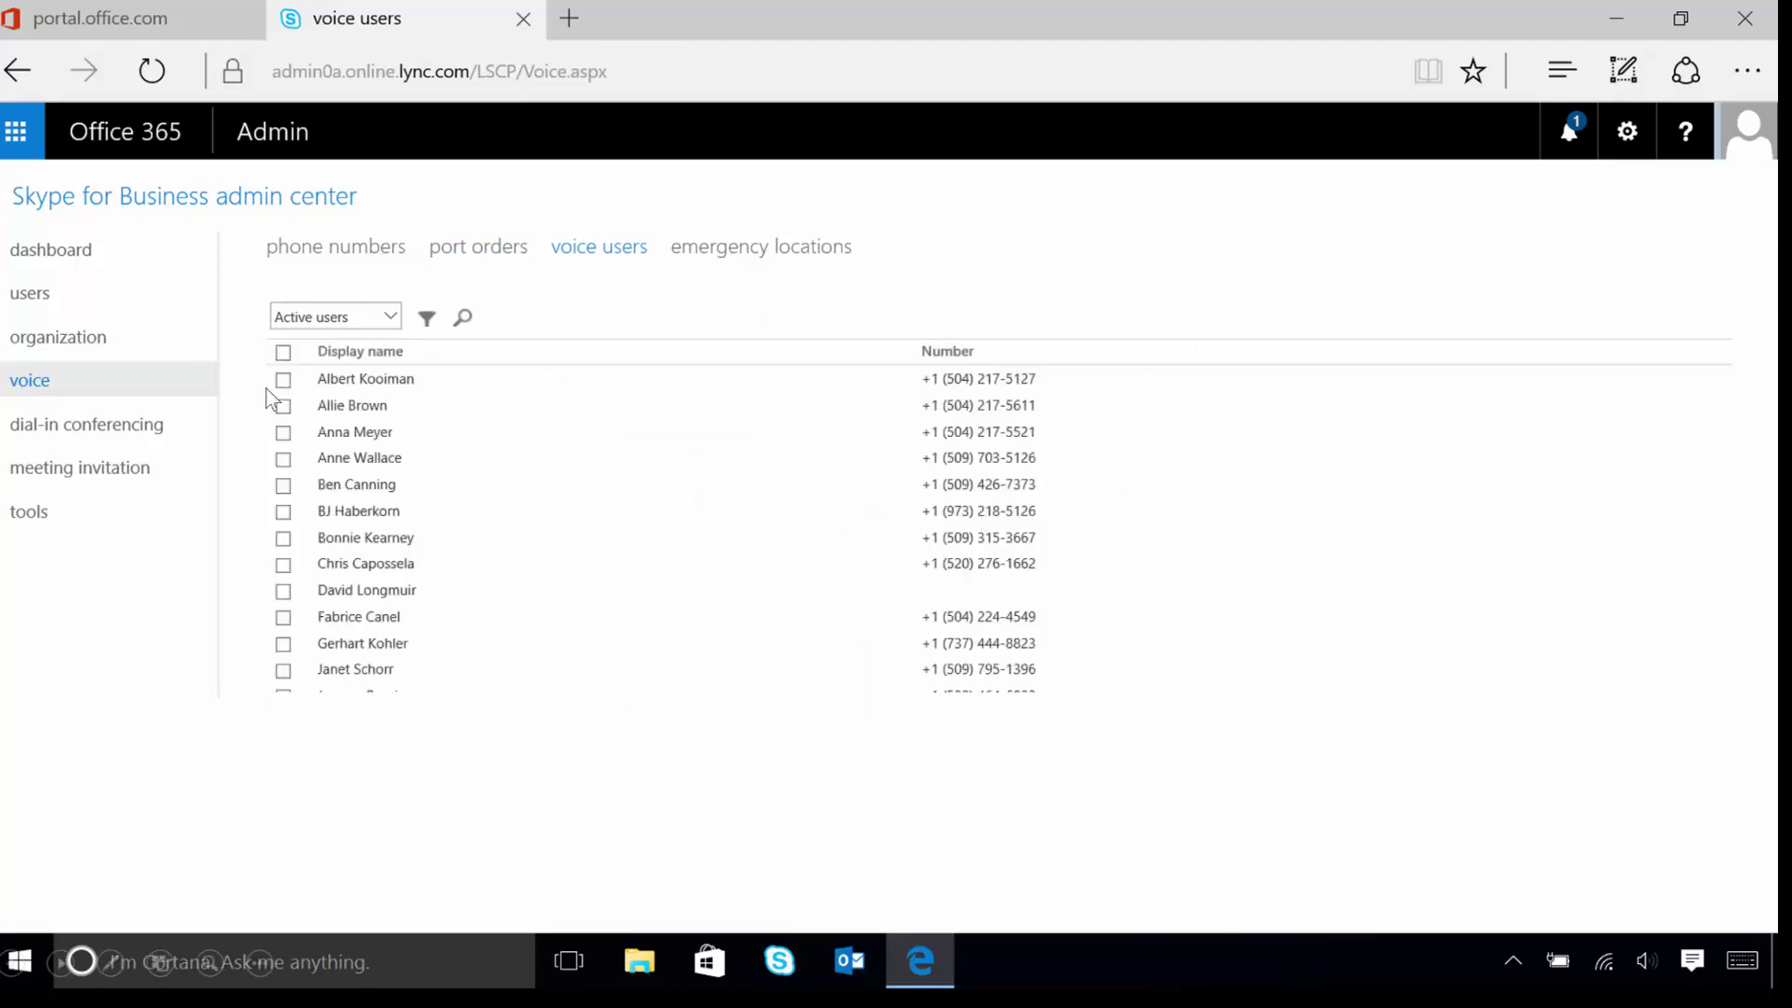
left_click(282, 538)
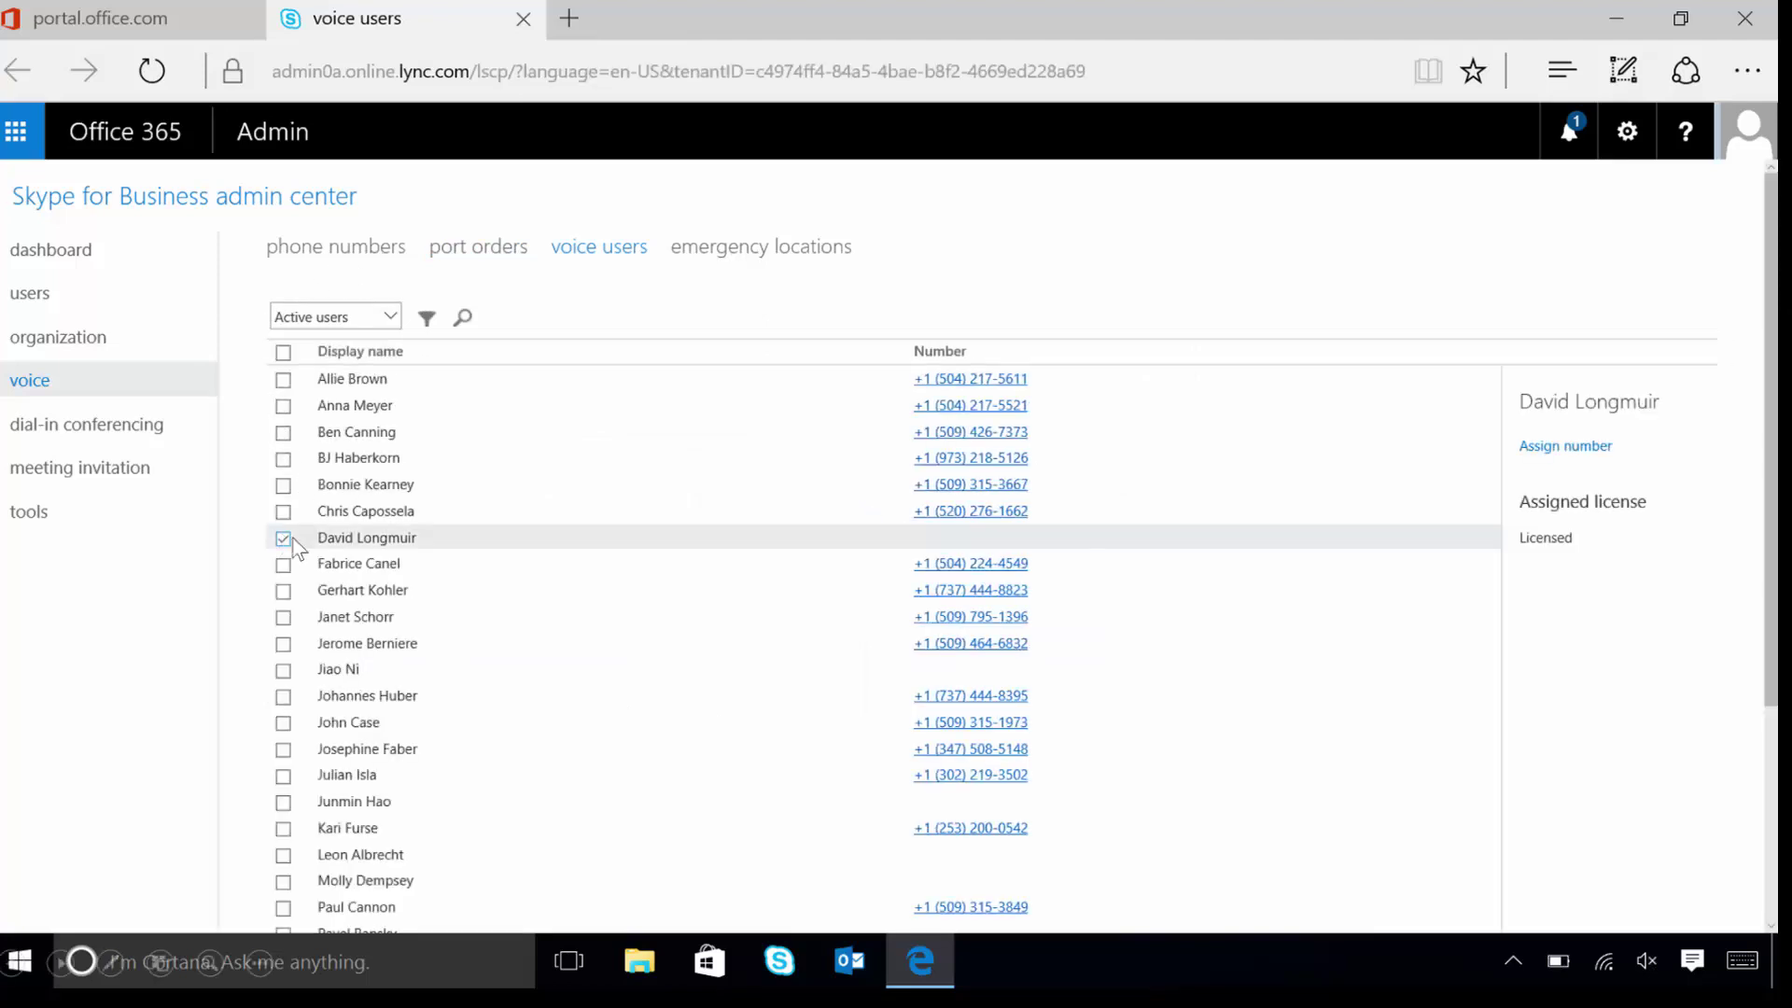
left_click(1591, 447)
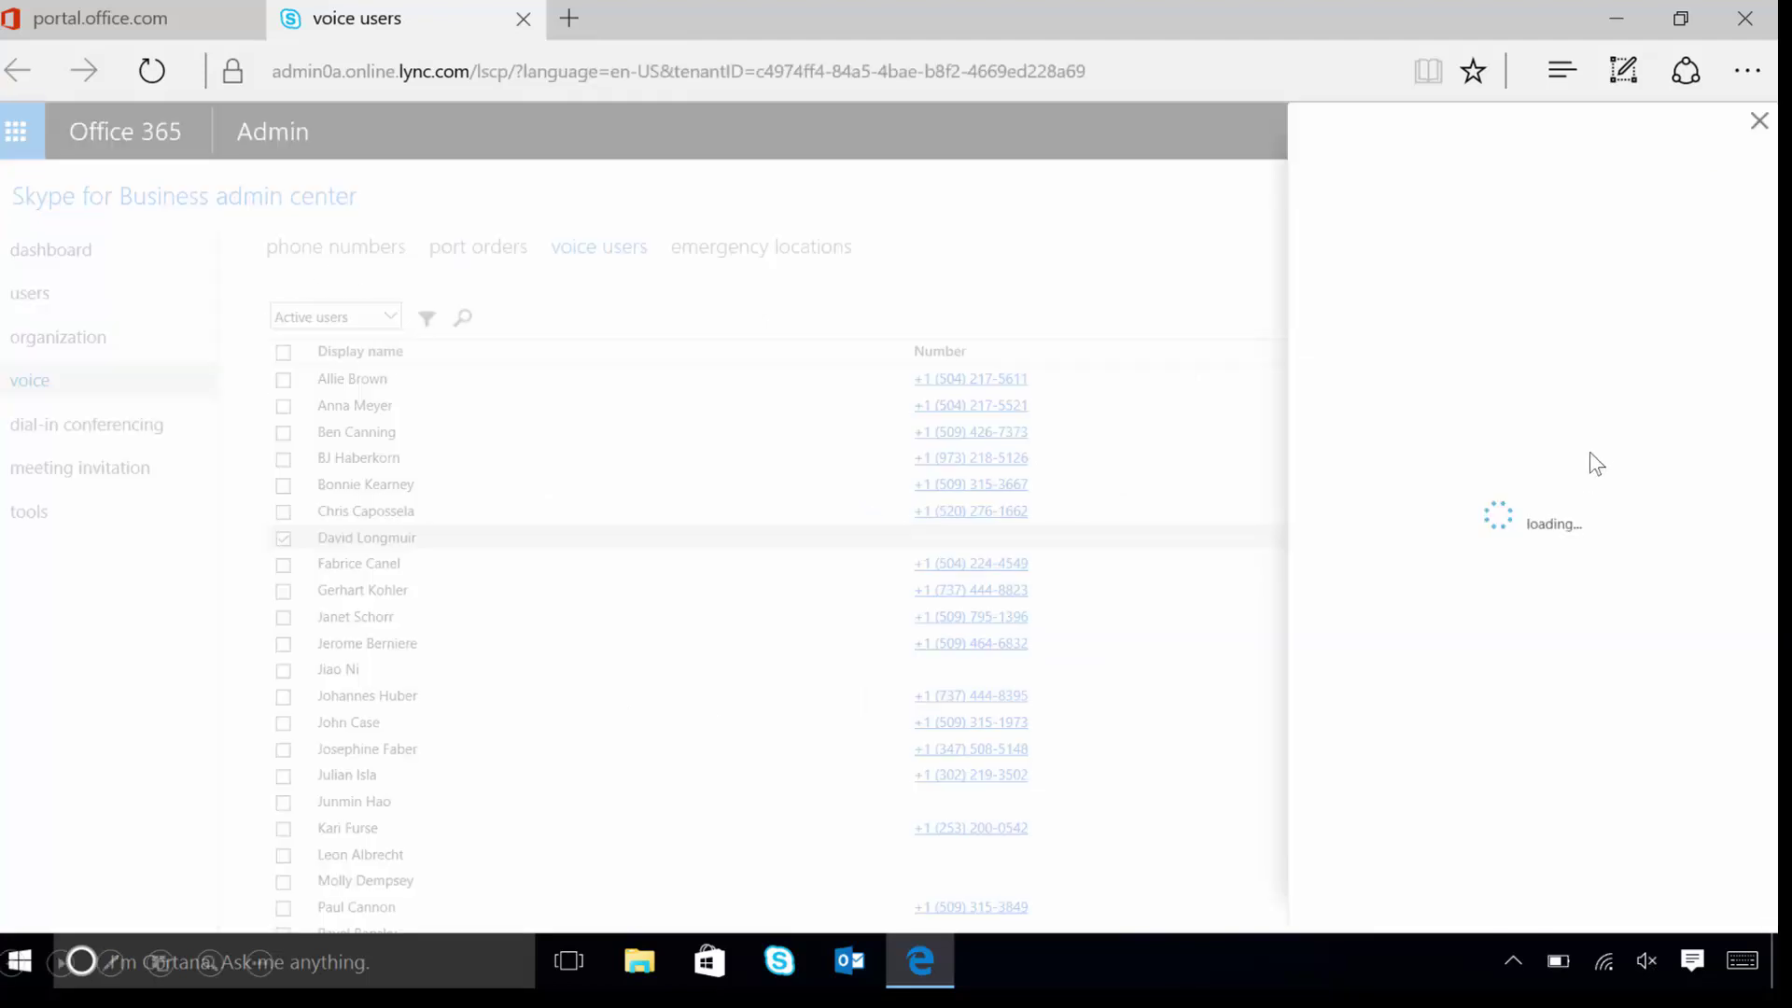
left_click(1558, 319)
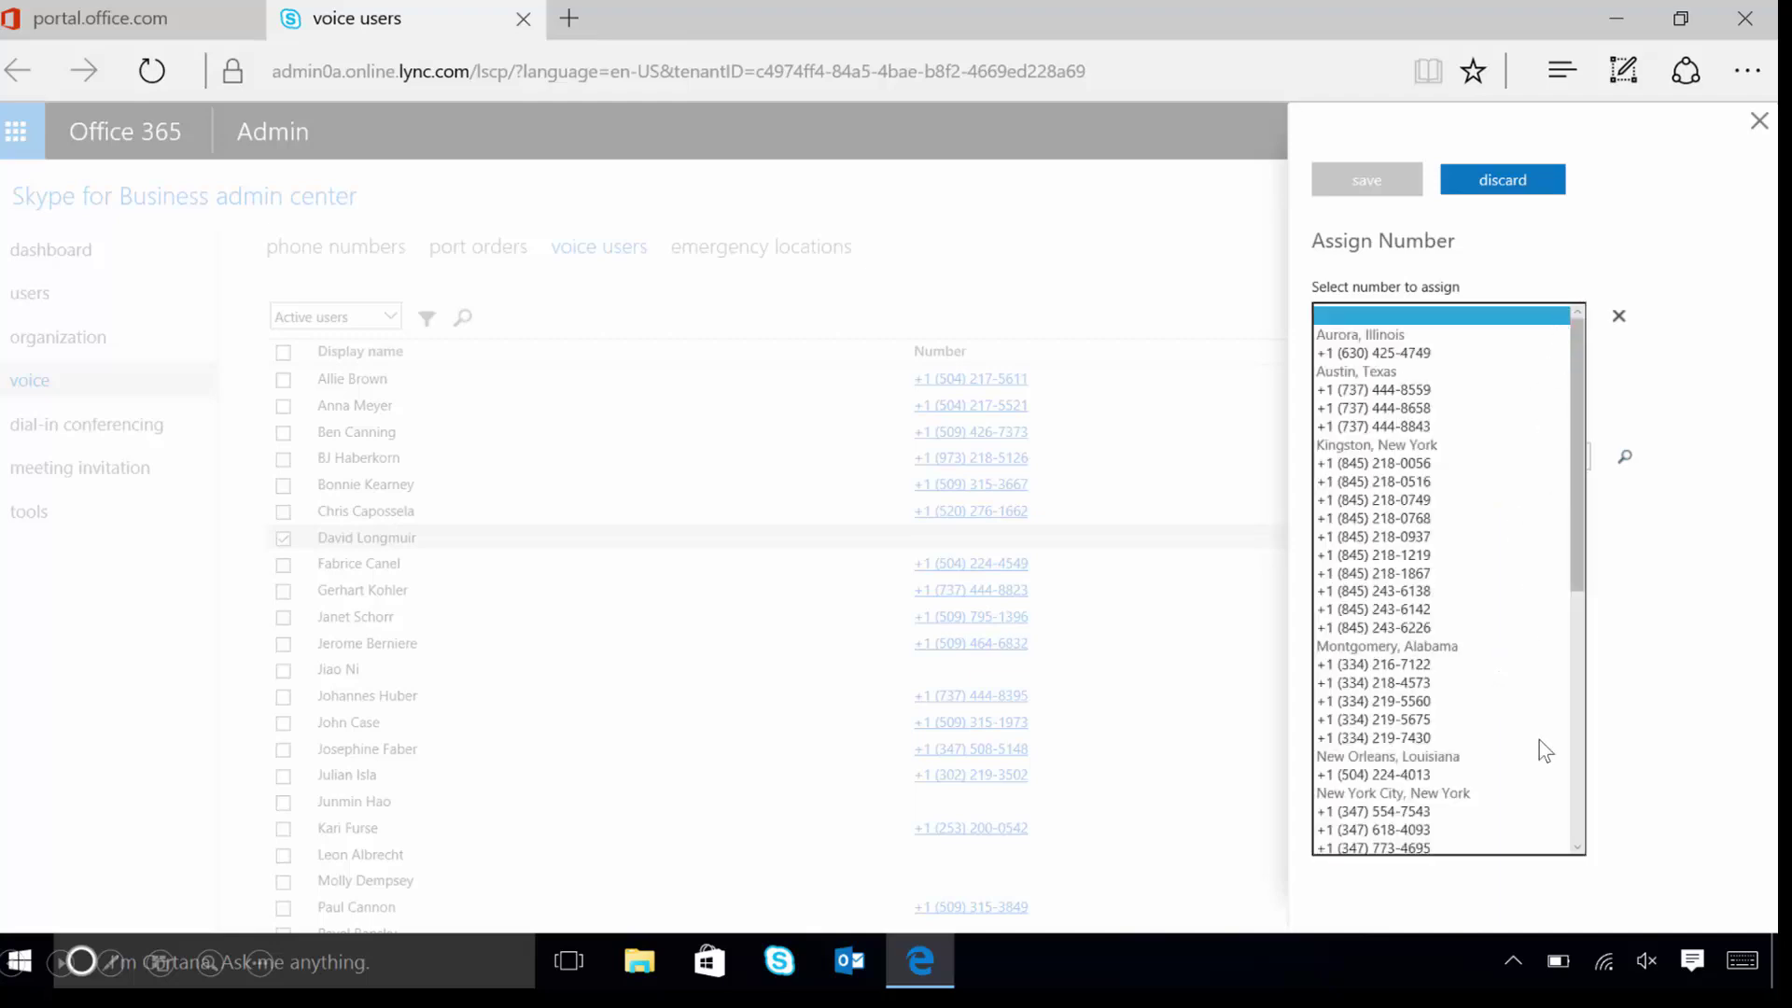
left_click(1575, 756)
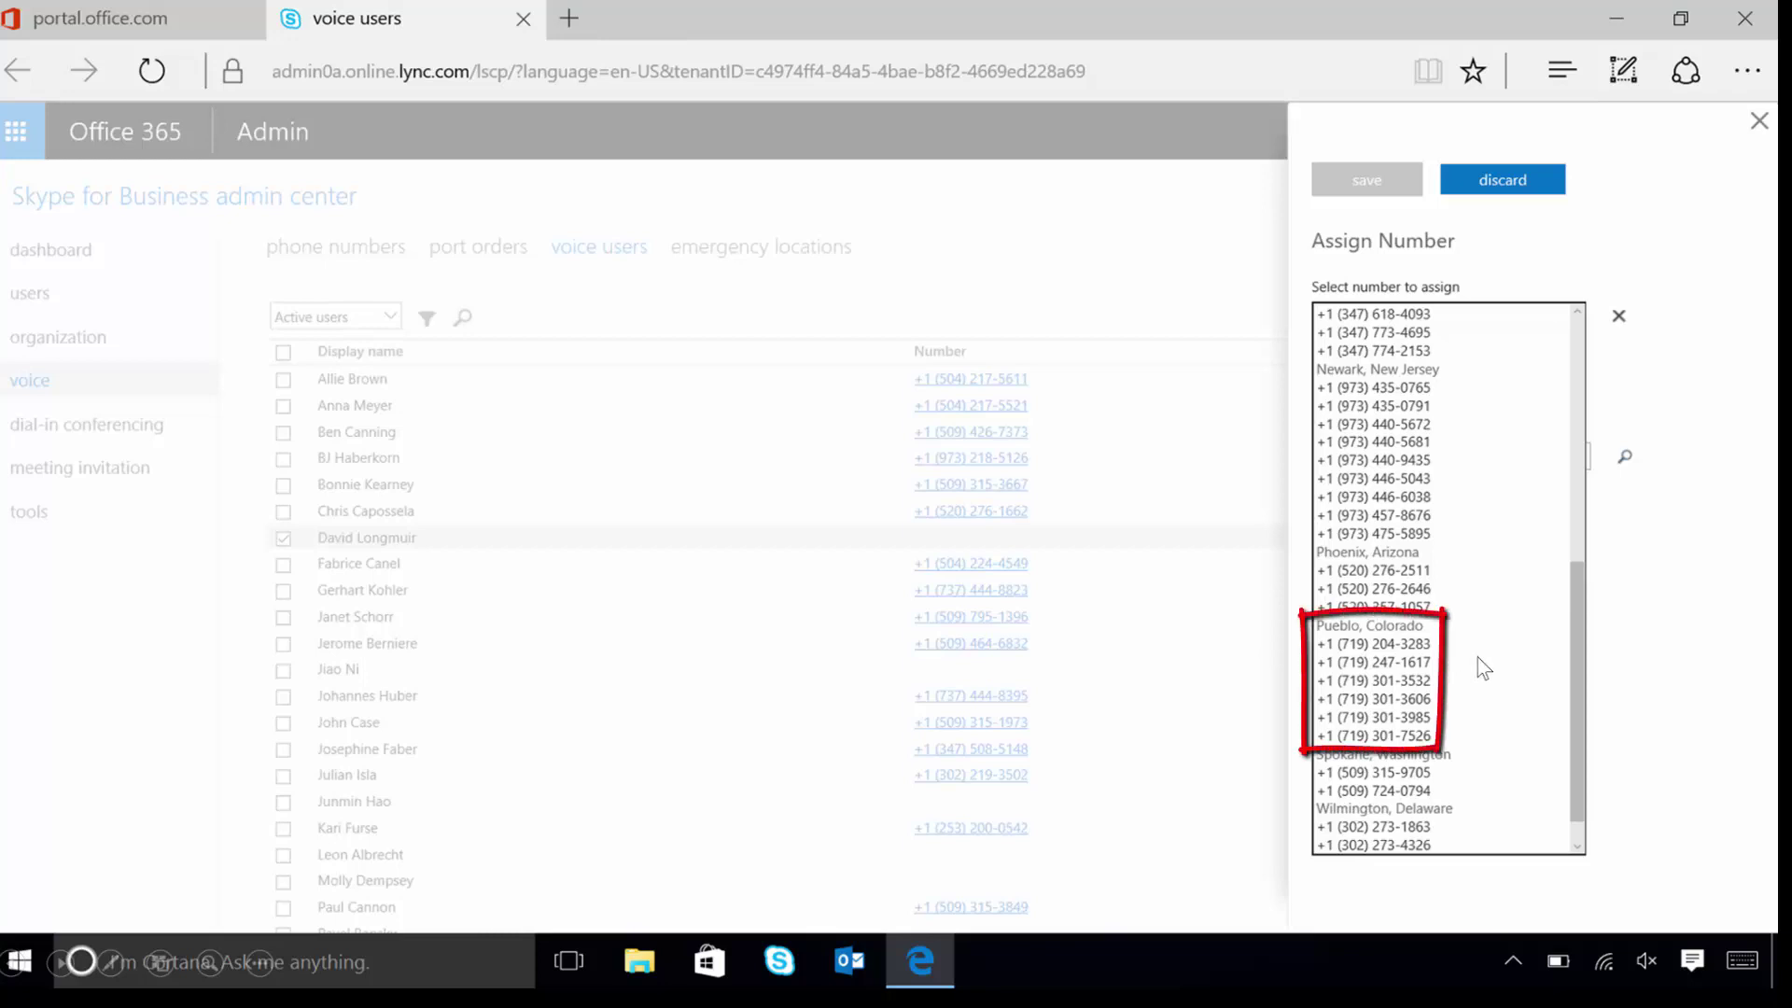
left_click(1391, 645)
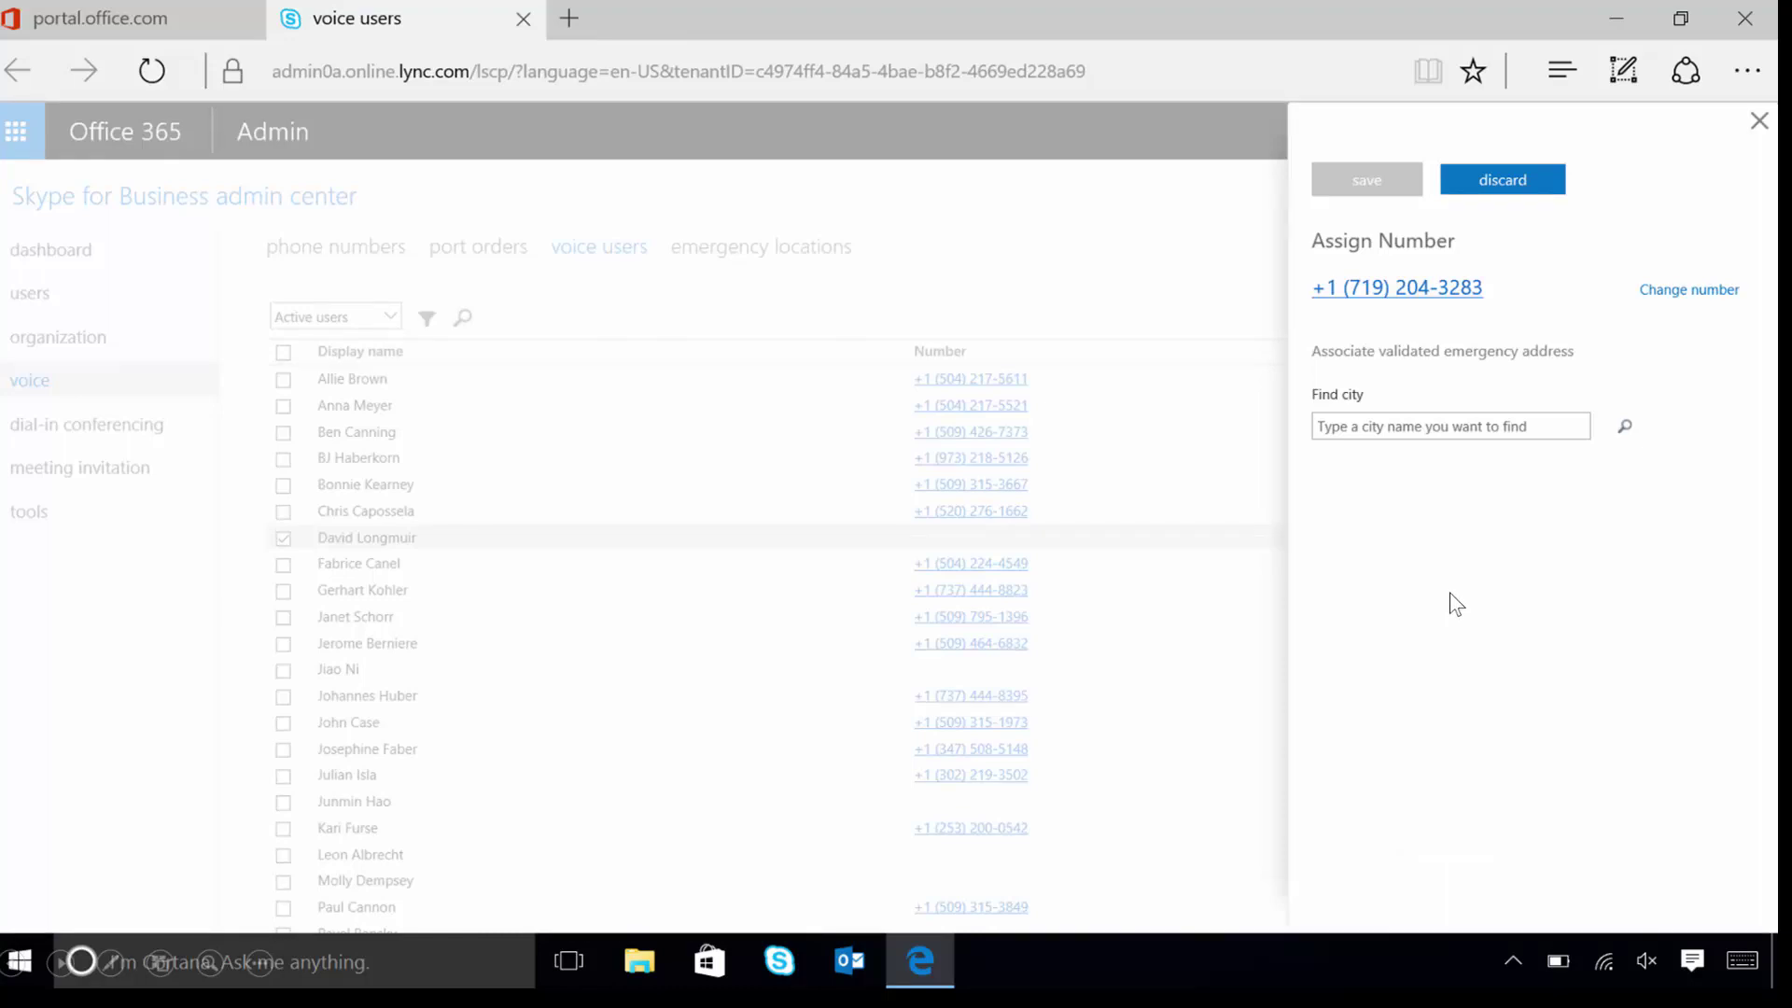
left_click(1493, 428)
type("Redmon")
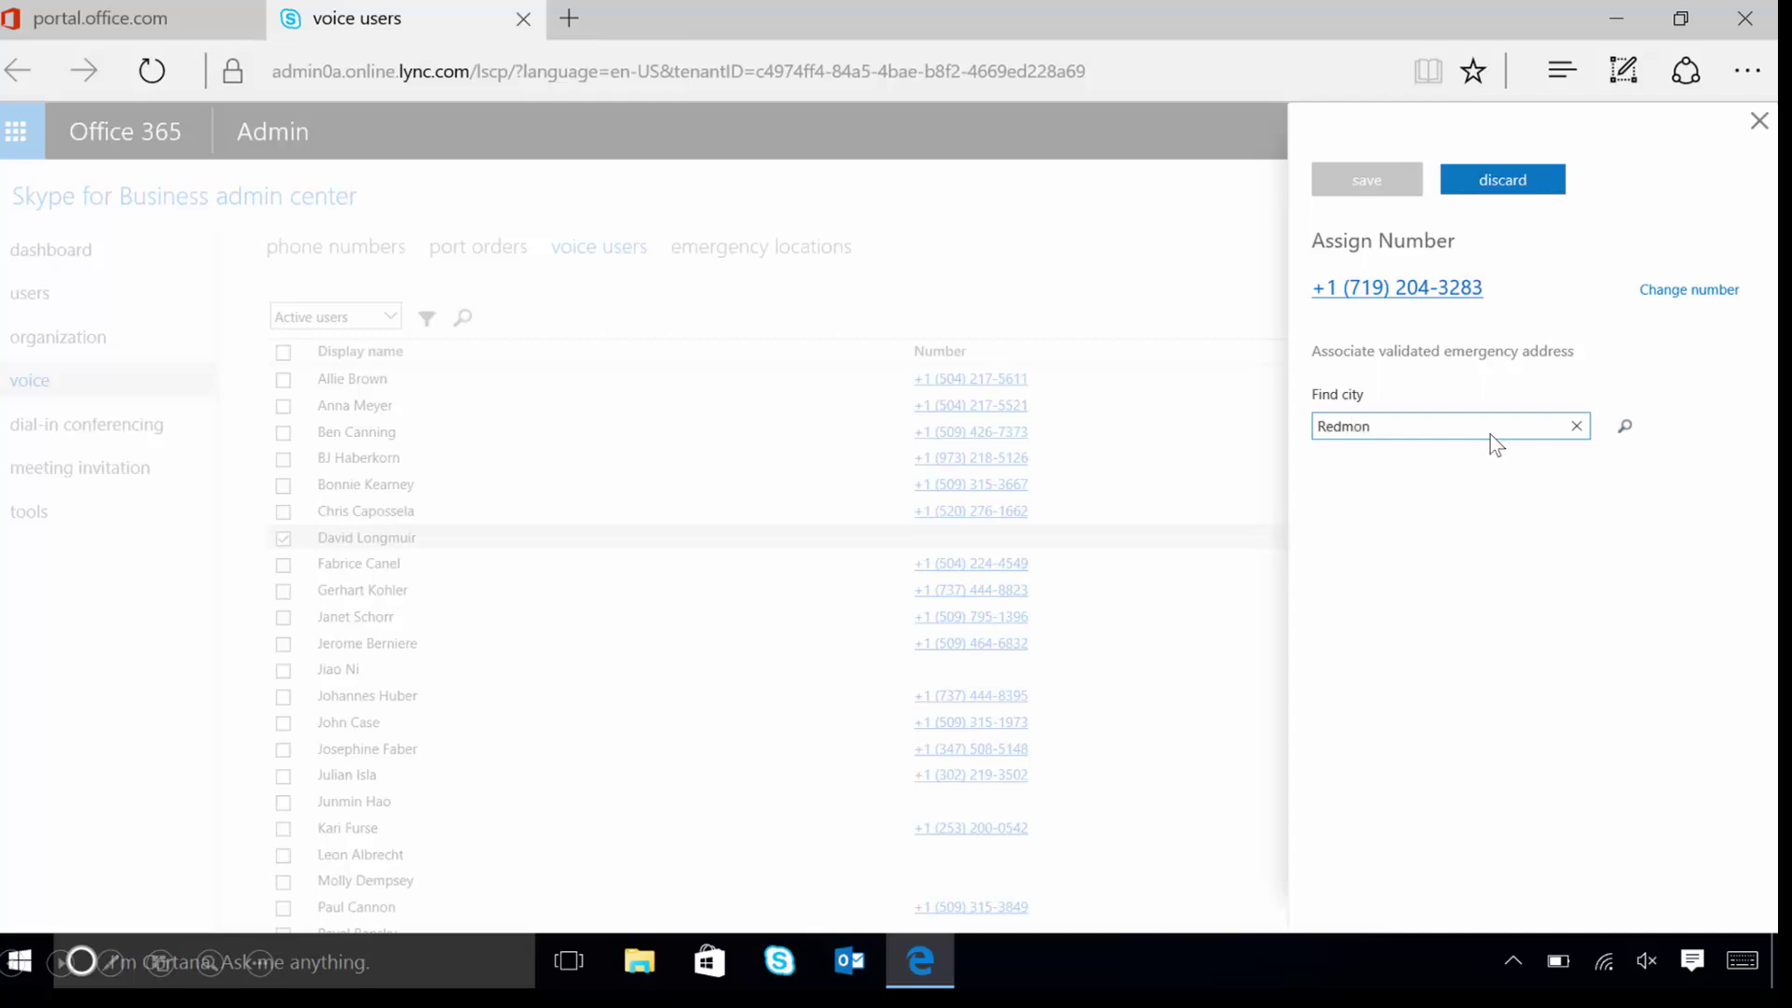
type("d")
left_click(1504, 516)
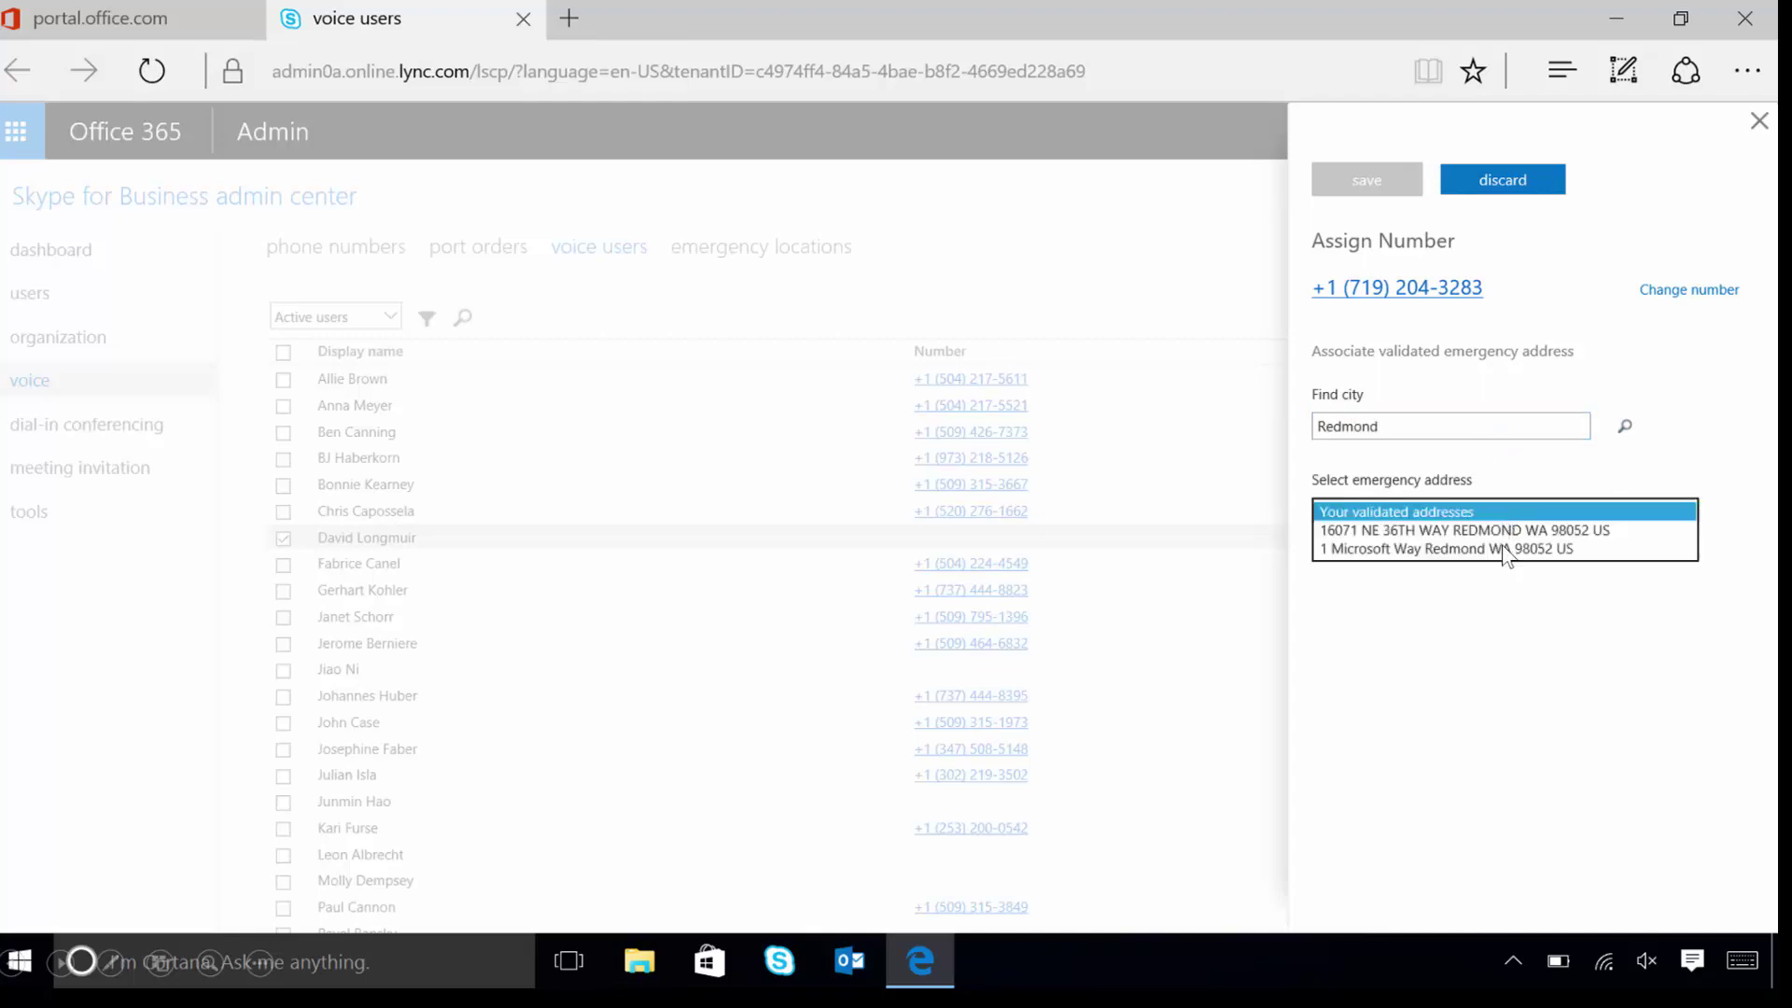
left_click(1504, 550)
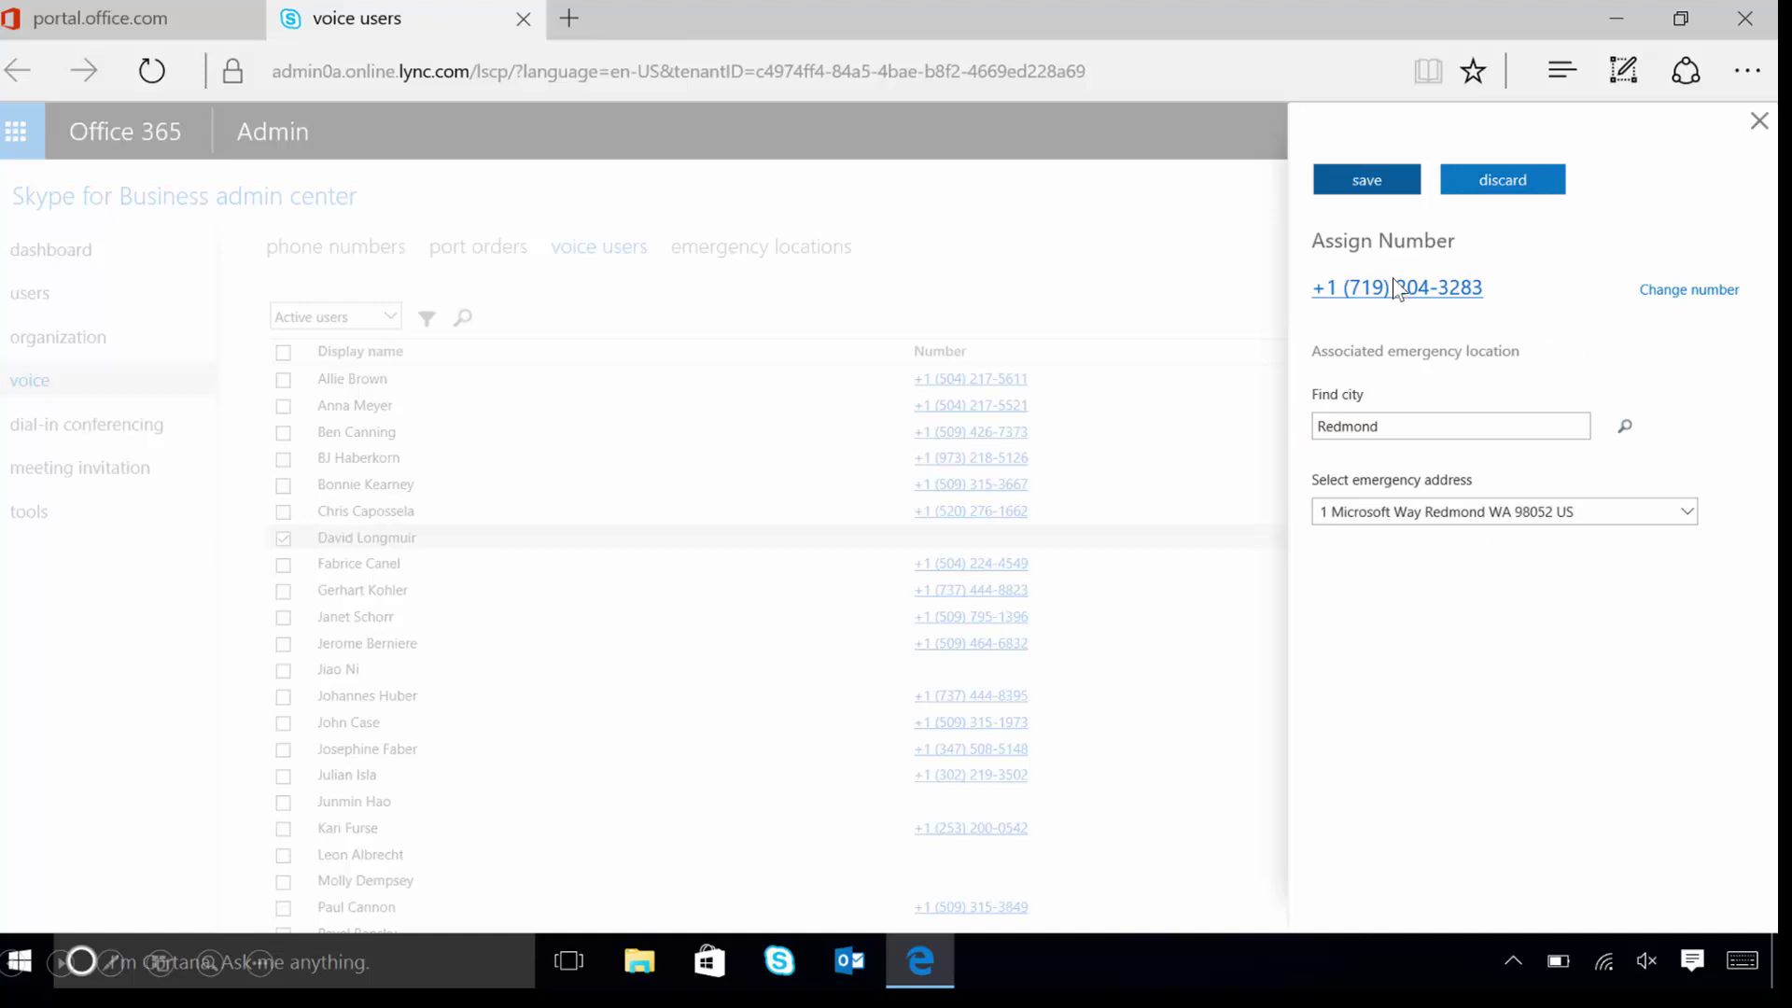
left_click(1352, 175)
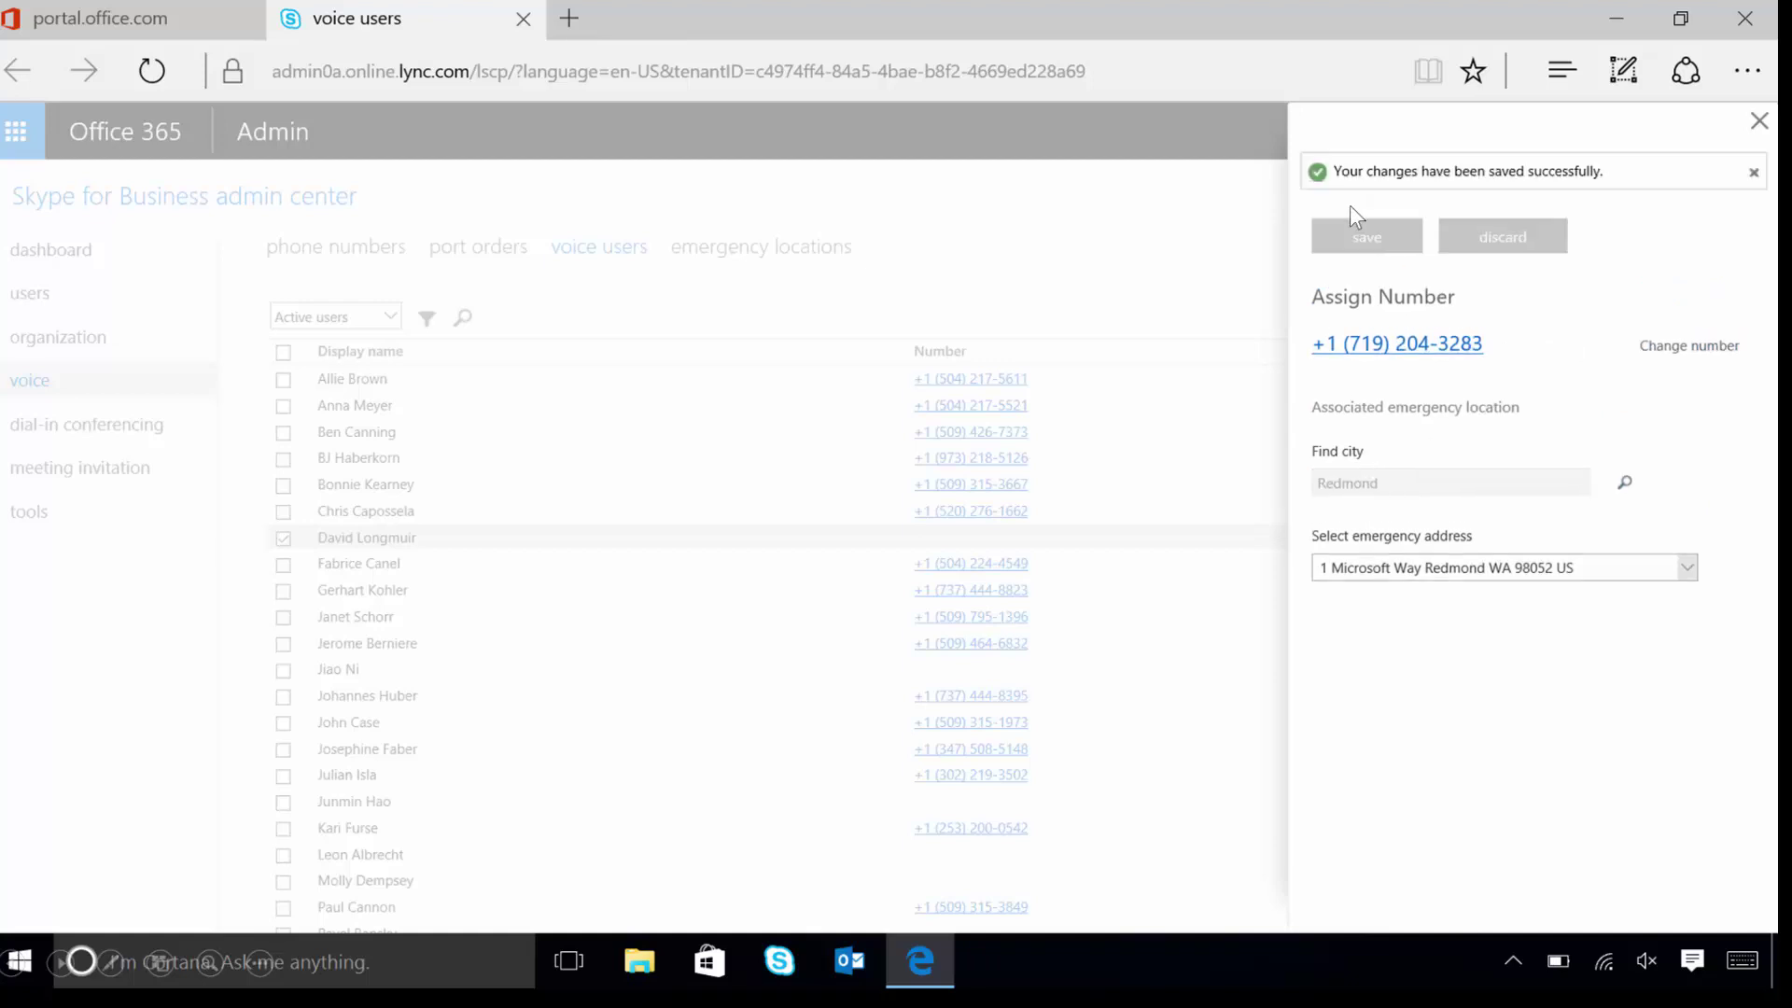